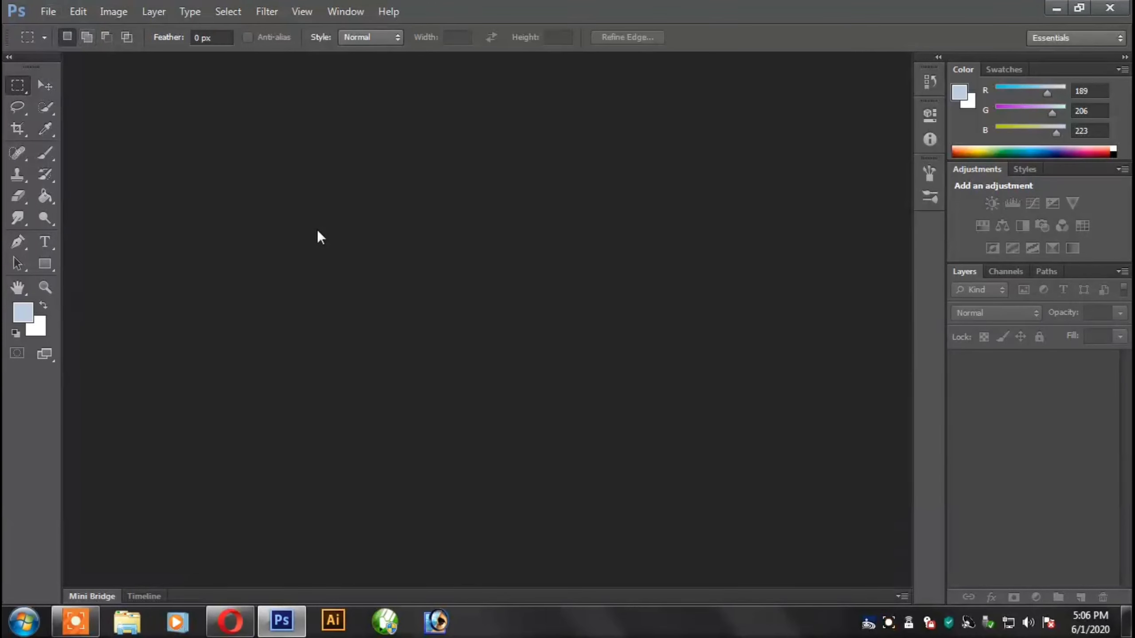
Open the image man-in-white-t-shirt-and-black-pants-in-a-running-position-4048182 from the Desktop 29.05.2020 folder.
key("ctrl+n")
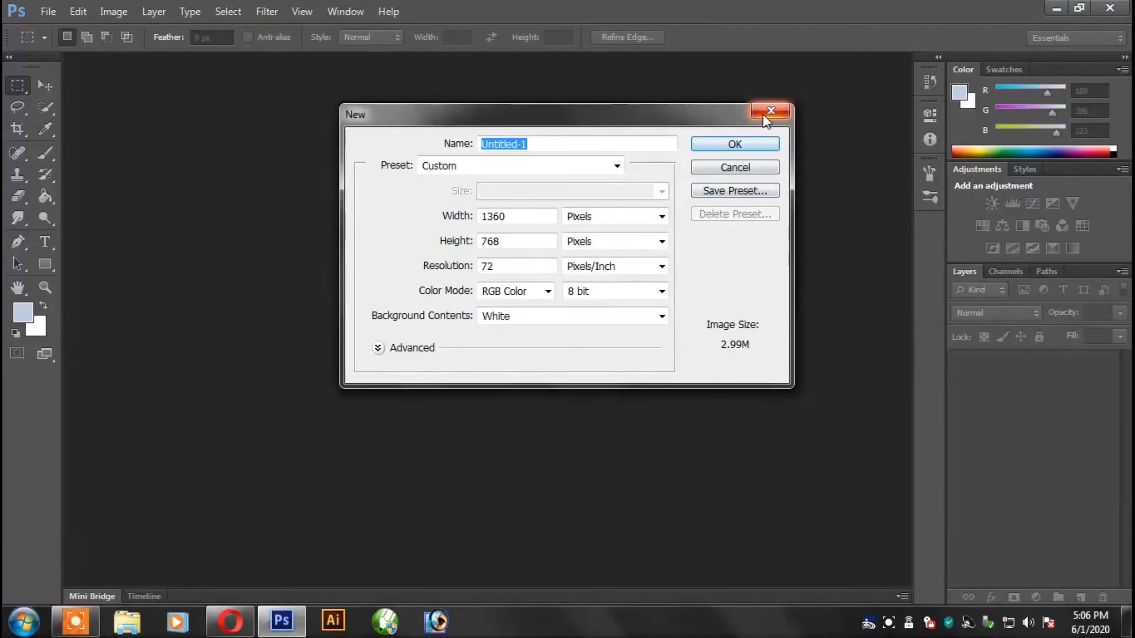
left_click(768, 142)
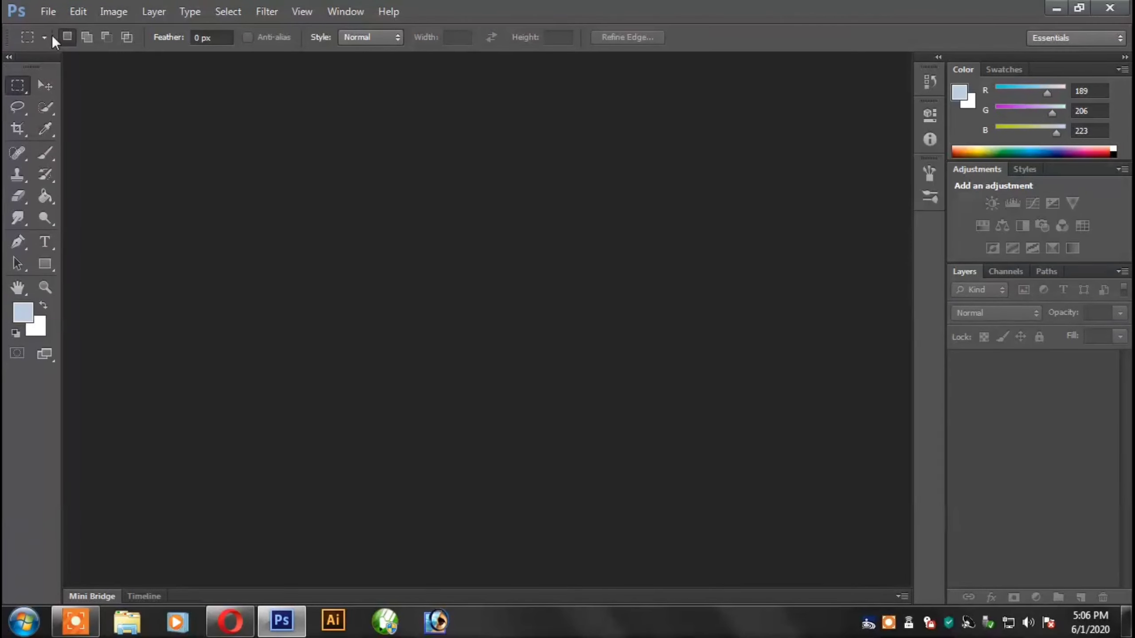
left_click(48, 11)
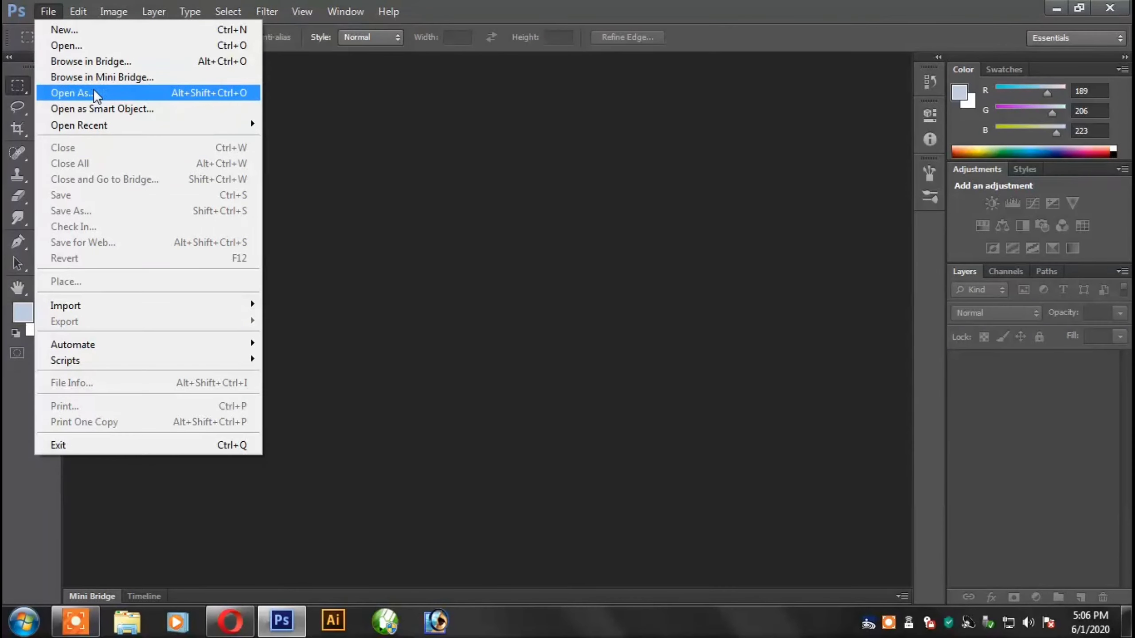
left_click(88, 47)
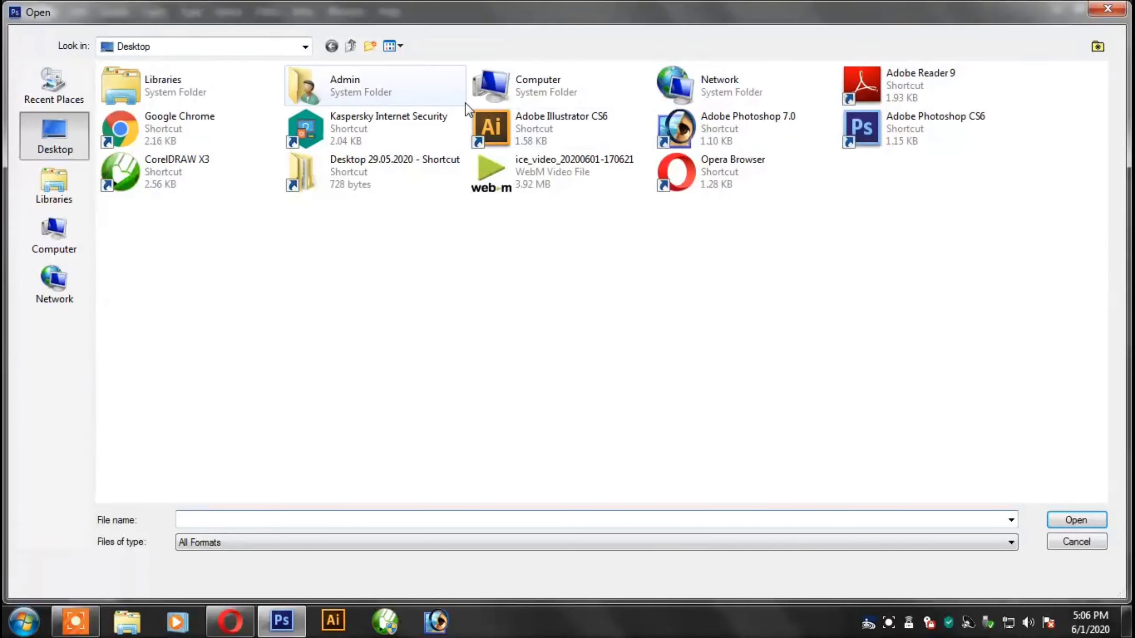
double_click(373, 172)
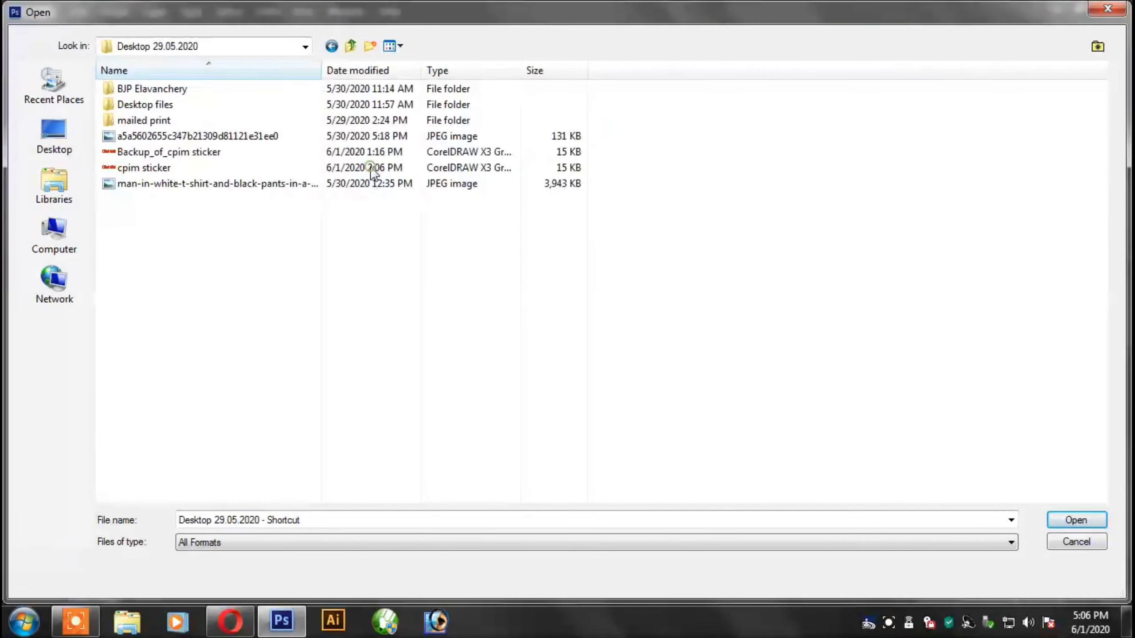
left_click(190, 136)
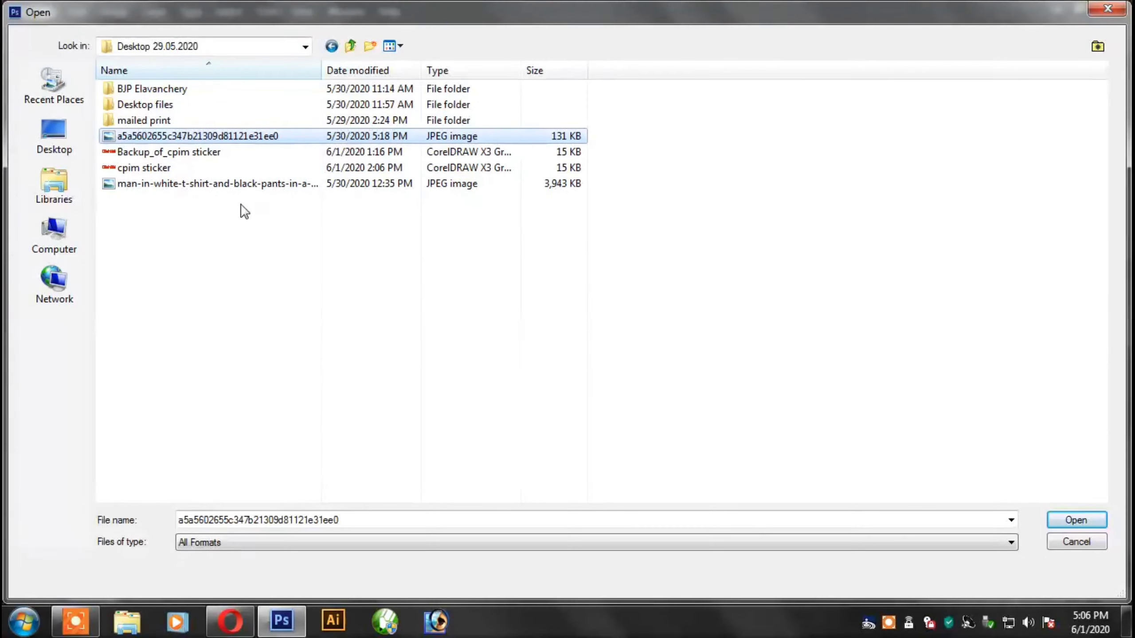
left_click(227, 185)
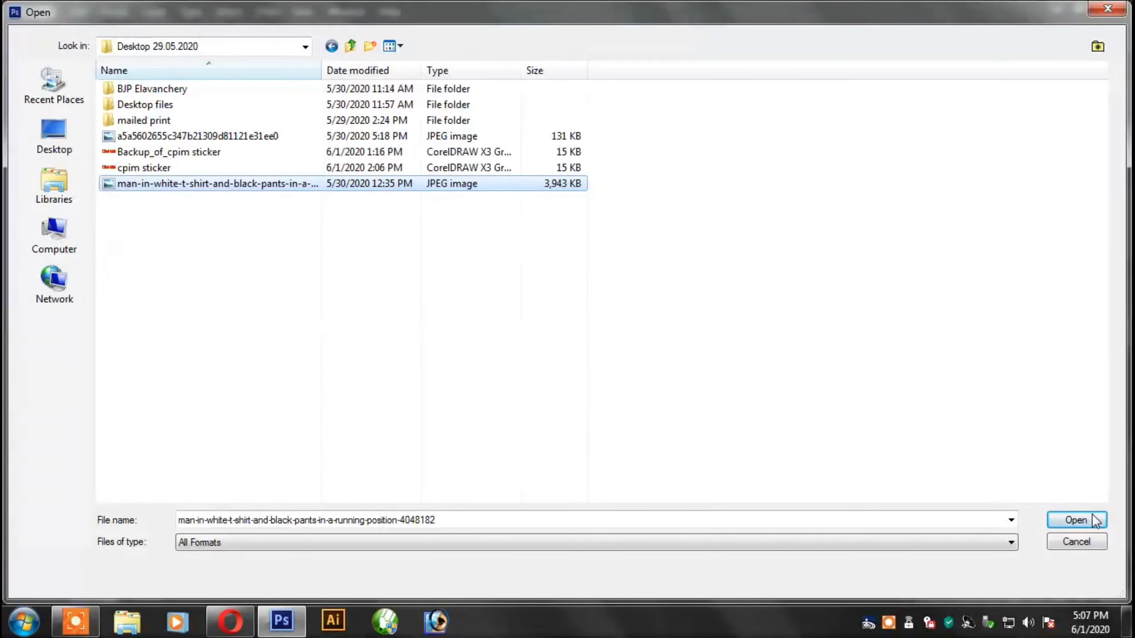
scroll(279, 197, "up", 3, "ctrl")
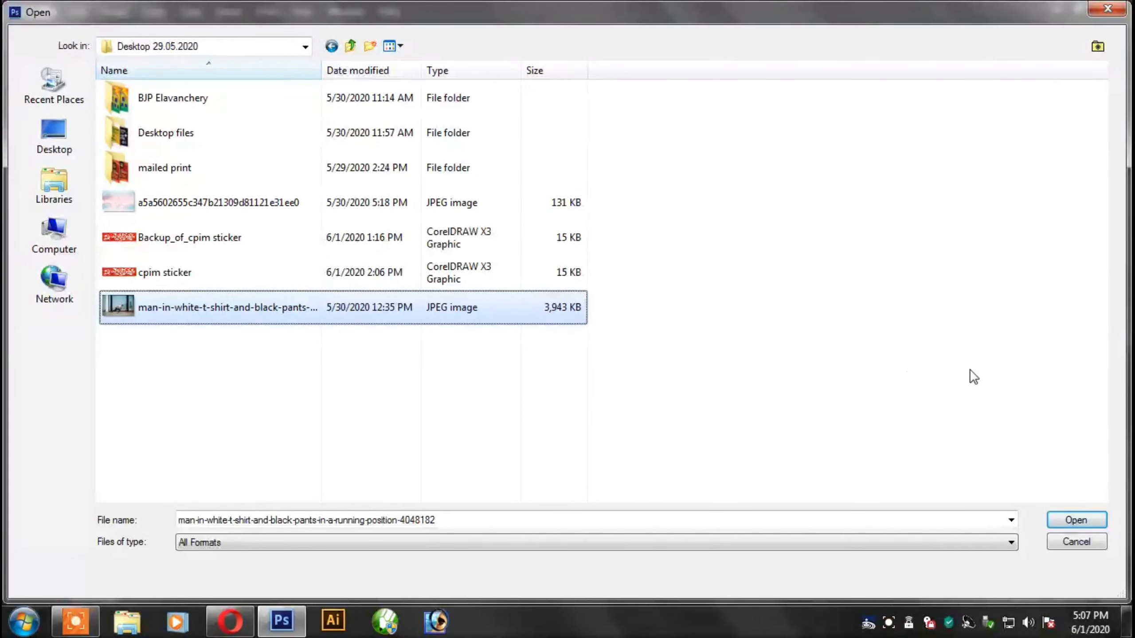
left_click(1077, 520)
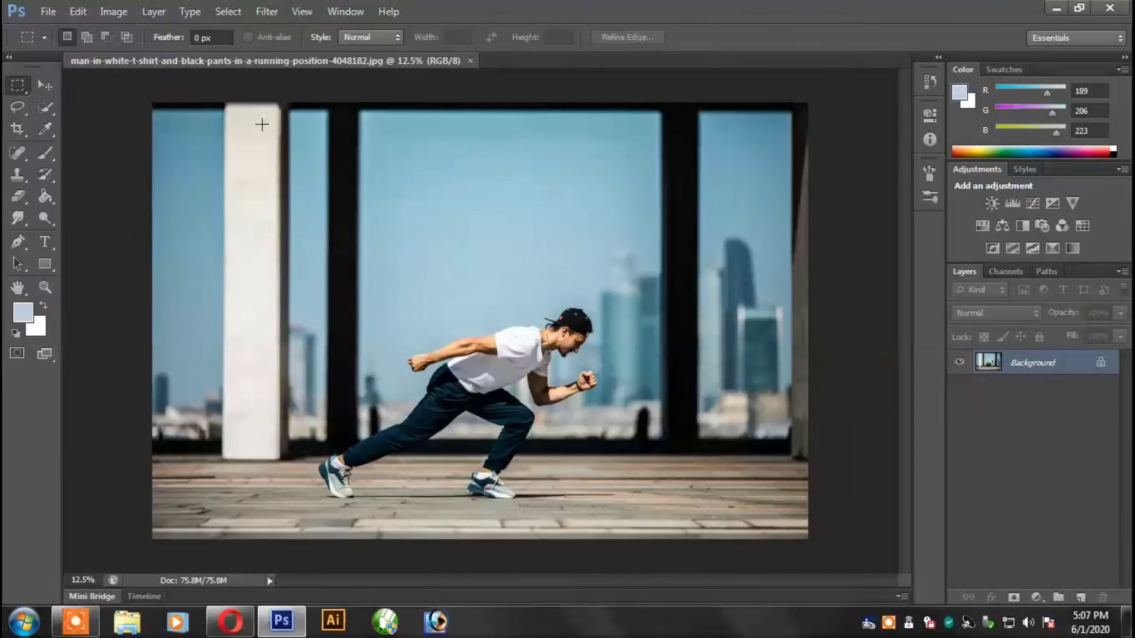
Detach the photo from the docked document area into its own floating window.
left_click(46, 86)
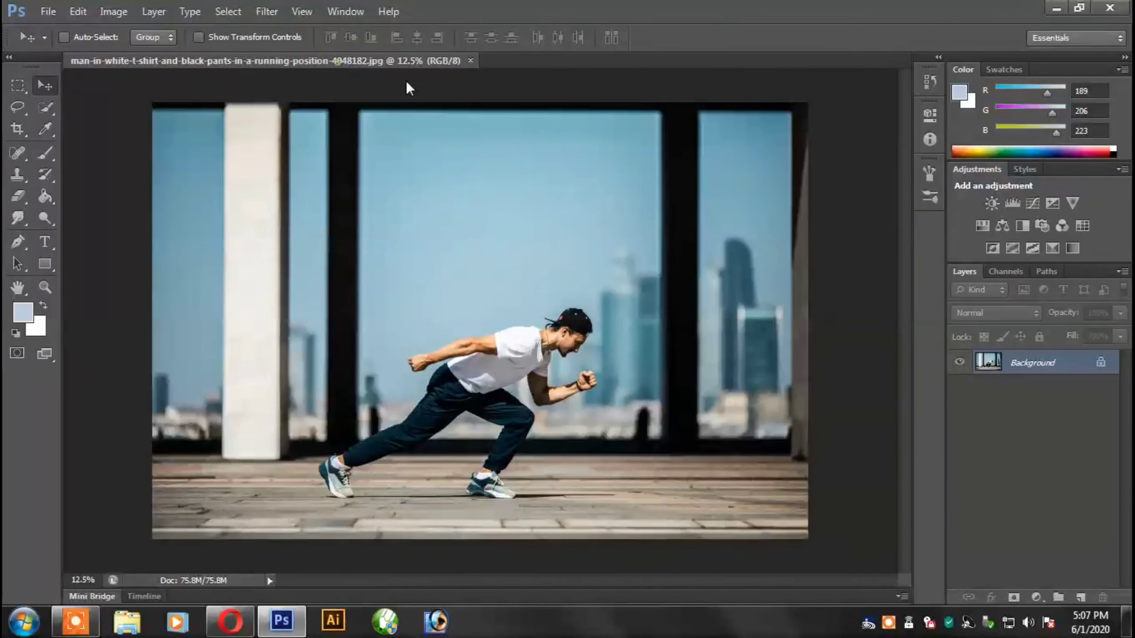
left_click_drag(408, 84, 432, 89)
left_click_drag(724, 94, 734, 93)
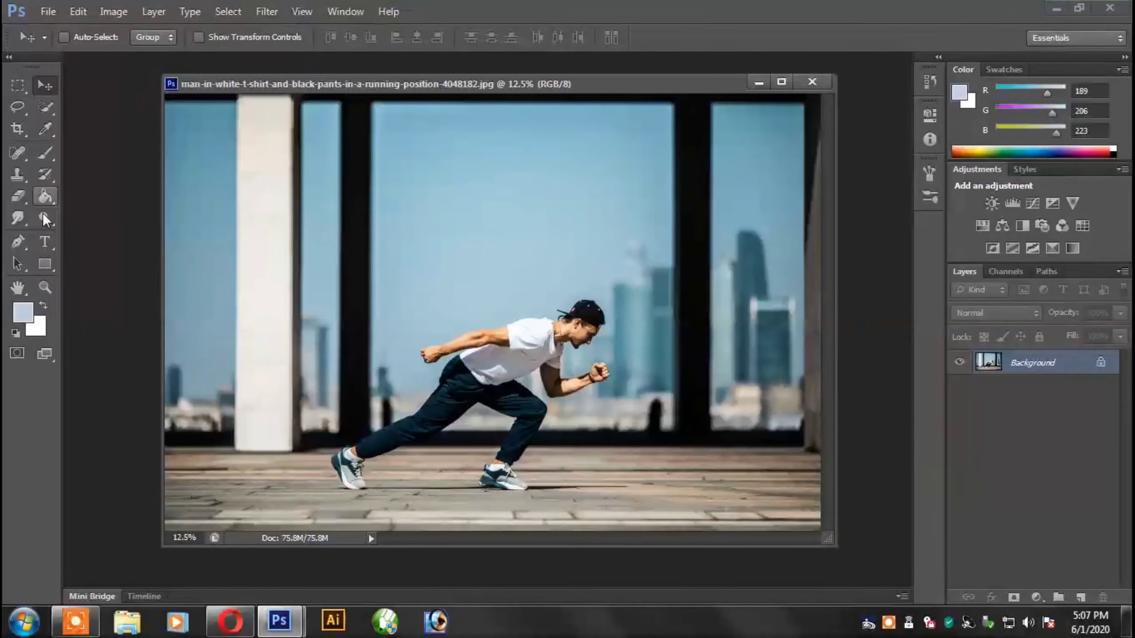
Maximize the photo's window and start a Pen tool path in Path mode at the heel of the man's back shoe.
right_click(20, 242)
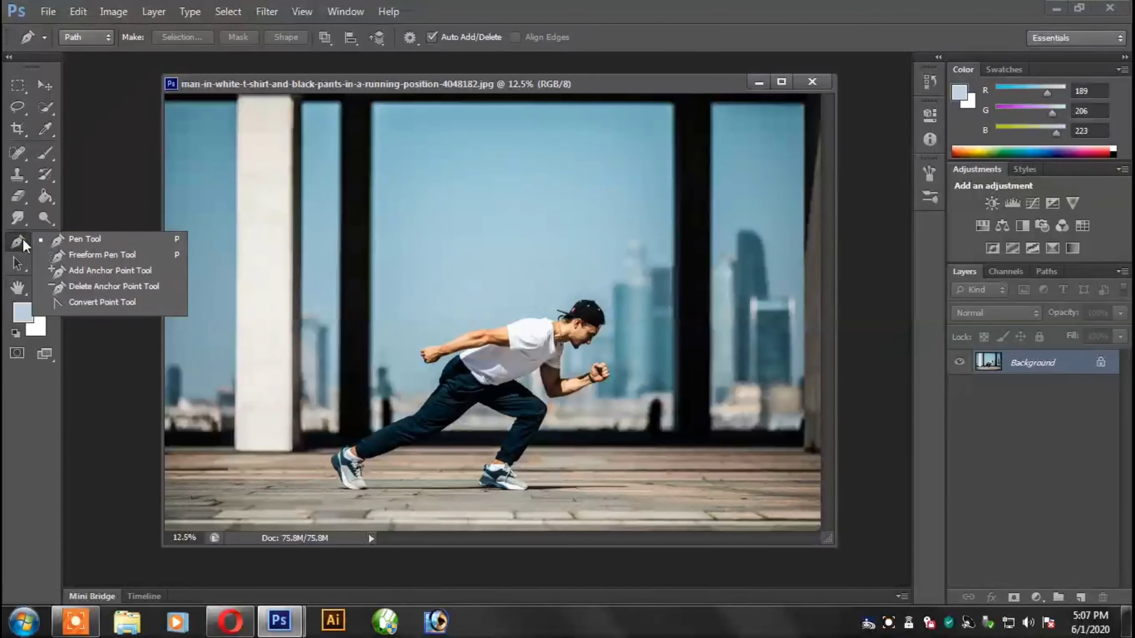
left_click(78, 236)
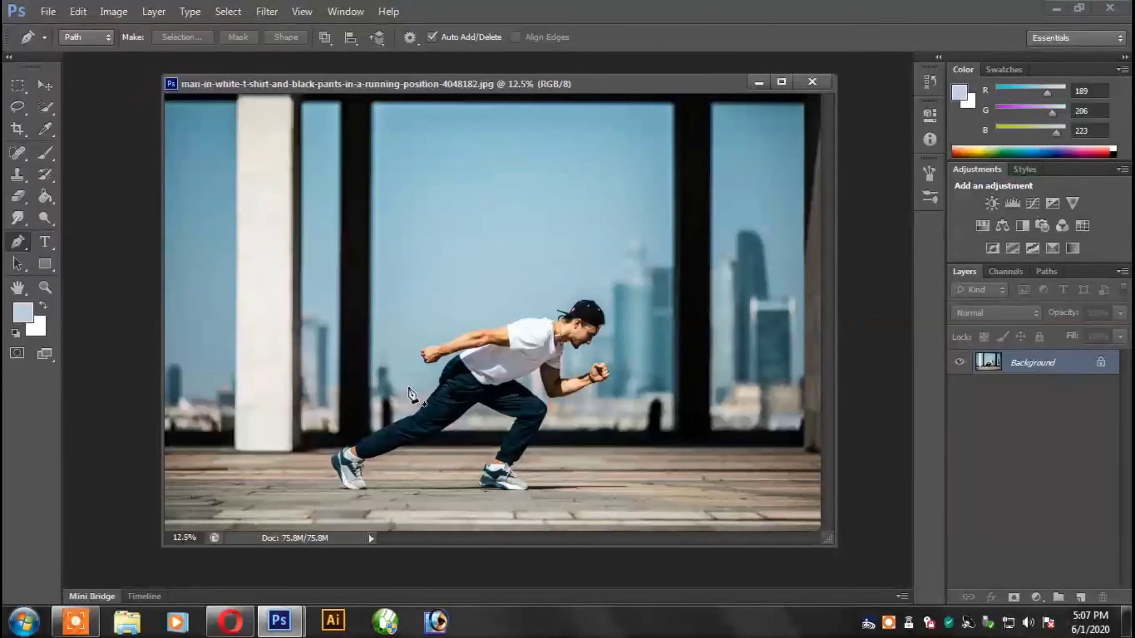
left_click(784, 80)
key("ctrl+plus")
key("ctrl+plus")
key("ctrl+plus")
key("ctrl+plus")
left_click_drag(455, 513, 577, 264)
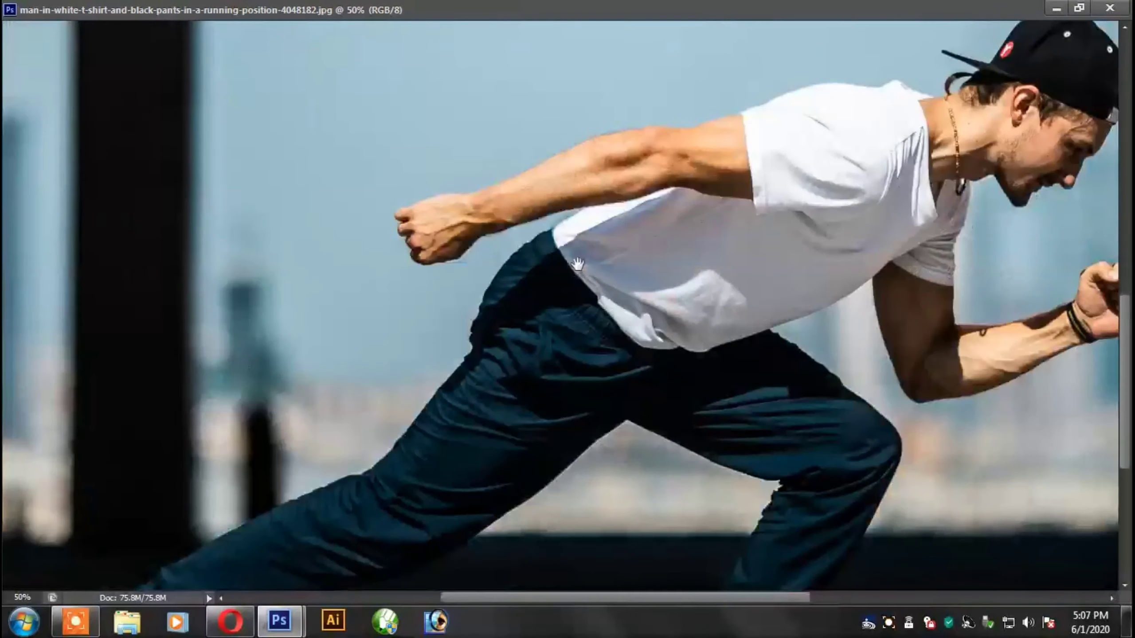
left_click_drag(429, 308, 642, 135)
key("ctrl+plus")
key("ctrl+plus")
left_click_drag(211, 475, 489, 205)
key("ctrl+plus")
key("ctrl+plus")
left_click_drag(179, 456, 893, 227)
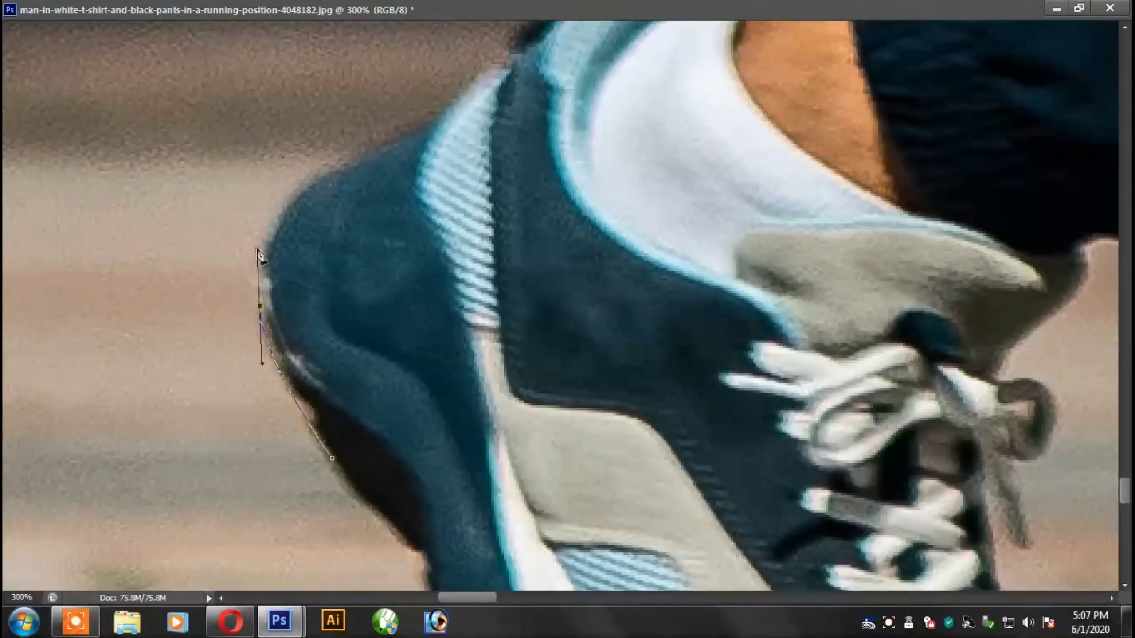
Continue the path up the heel of the back shoe and around its collar.
left_click_drag(318, 183, 355, 160)
left_click_drag(417, 138, 442, 120)
left_click_drag(442, 121, 384, 251)
left_click_drag(531, 113, 542, 90)
left_click_drag(542, 89, 487, 279)
left_click_drag(516, 236, 531, 231)
Extend the path from the trouser cuff along the upper edge of the back leg to the hip.
left_click_drag(839, 170, 851, 163)
left_click_drag(885, 123, 912, 101)
left_click_drag(943, 78, 511, 377)
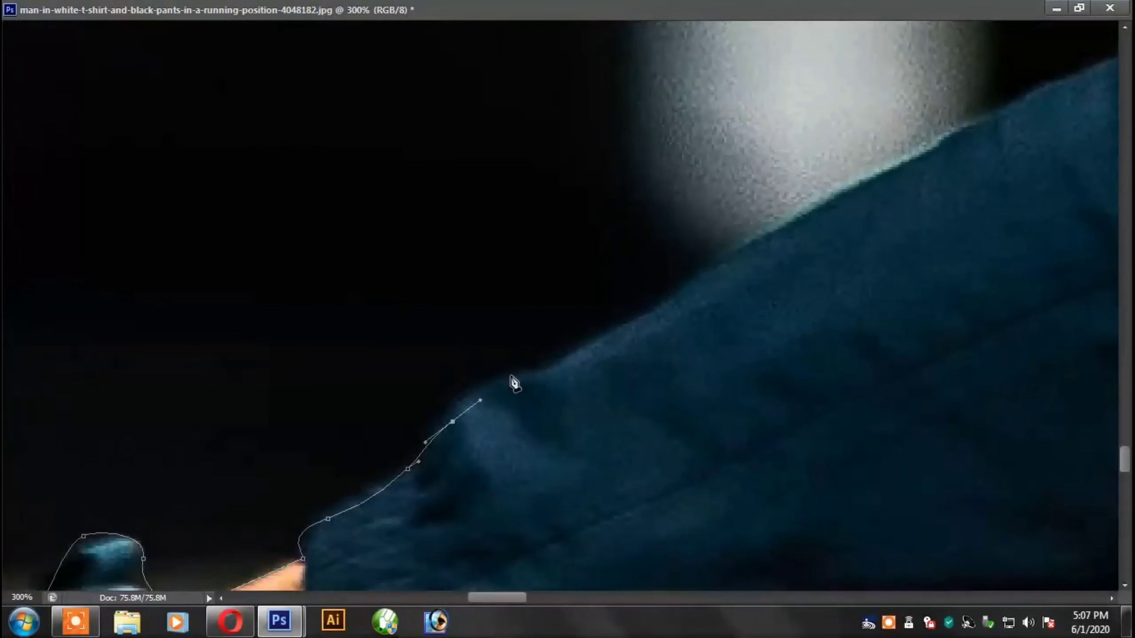
left_click_drag(948, 136, 990, 118)
mouse_move(991, 135)
left_mouse_down()
mouse_move(517, 333)
mouse_move(410, 400)
left_mouse_up()
left_click_drag(897, 165, 935, 144)
left_click_drag(1073, 99, 444, 195)
mouse_move(527, 156)
left_mouse_down()
mouse_move(565, 137)
mouse_move(458, 346)
left_mouse_up()
left_click_drag(637, 128, 589, 273)
left_click_drag(648, 208, 554, 310)
left_click_drag(570, 278, 576, 267)
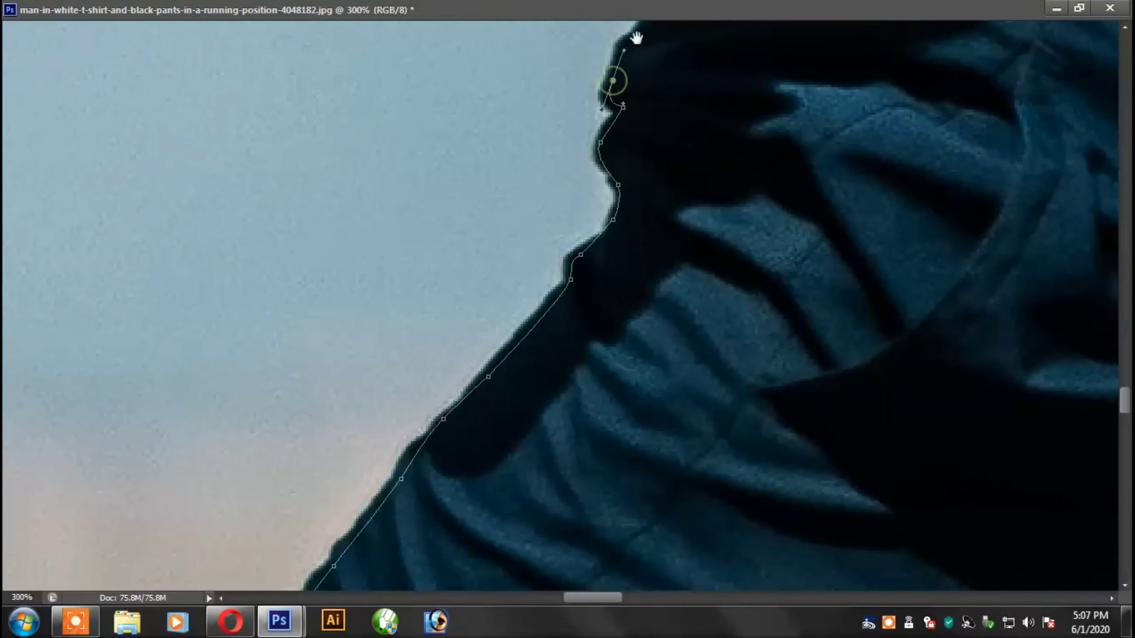
Trace the path over the seat and waistband, then along the shirt's back to the underside of the rear arm.
left_click_drag(636, 38, 440, 373)
left_click_drag(540, 156, 353, 396)
left_click_drag(625, 156, 664, 134)
left_click_drag(738, 110, 476, 310)
left_click(667, 189)
Continue the path along the underside of the rear forearm and the lower side of its fist.
left_click_drag(657, 197, 847, 186)
left_click_drag(521, 257, 382, 306)
left_click_drag(286, 334, 265, 341)
left_click_drag(216, 355, 181, 369)
left_click_drag(149, 404, 135, 415)
left_click_drag(136, 416, 528, 262)
left_click_drag(442, 338, 414, 350)
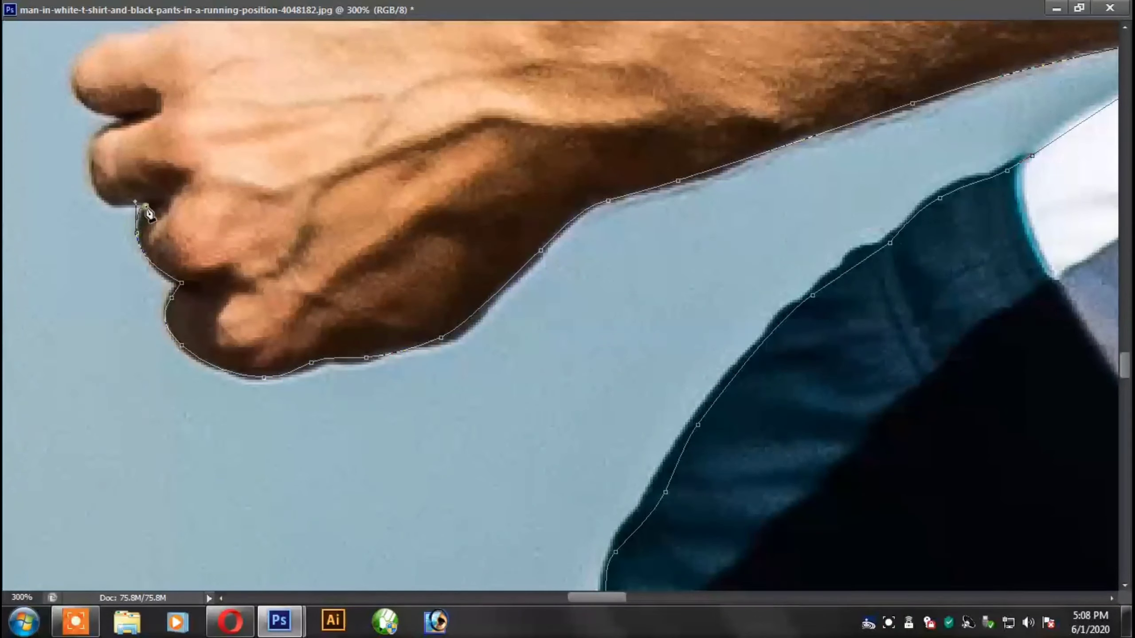
Trace the knuckles and upper side of the rear fist back to the wrist.
left_click(128, 118)
left_click_drag(129, 120, 463, 368)
left_click_drag(408, 334, 404, 312)
left_click_drag(449, 285, 487, 280)
left_click_drag(583, 307, 696, 254)
left_click_drag(803, 239, 499, 392)
Extend the path along the upper edge of the rear arm to the shirt sleeve.
left_click_drag(790, 216, 478, 262)
left_click_drag(638, 213, 697, 205)
left_click_drag(733, 185, 752, 175)
left_click_drag(828, 194, 868, 199)
left_click_drag(945, 201, 963, 201)
left_click_drag(557, 192, 662, 160)
Trace the top edge of the white shirt from the sleeve across the shoulder to the neck.
left_click_drag(720, 153, 747, 144)
left_click_drag(790, 119, 819, 110)
left_click_drag(874, 91, 527, 283)
left_click_drag(677, 210, 737, 189)
left_click_drag(866, 170, 916, 169)
left_click_drag(991, 193, 1031, 203)
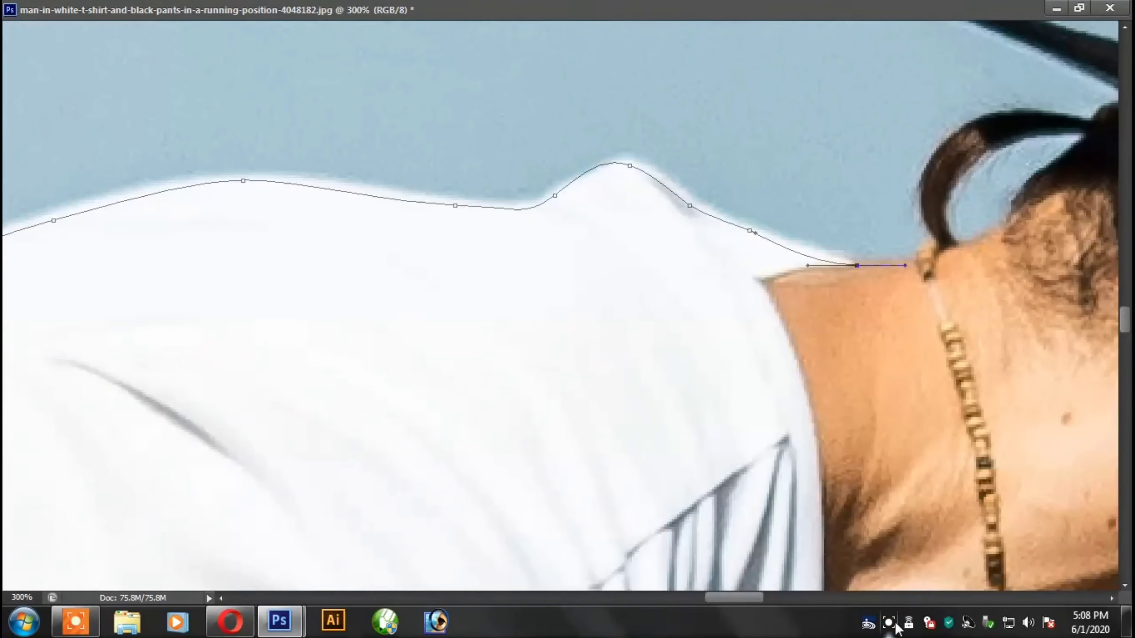
right_click(895, 624)
left_click(820, 401)
left_click(713, 402)
Continue the path around the hair strand and cap strap, then over the crown of the cap.
left_click_drag(941, 250, 738, 360)
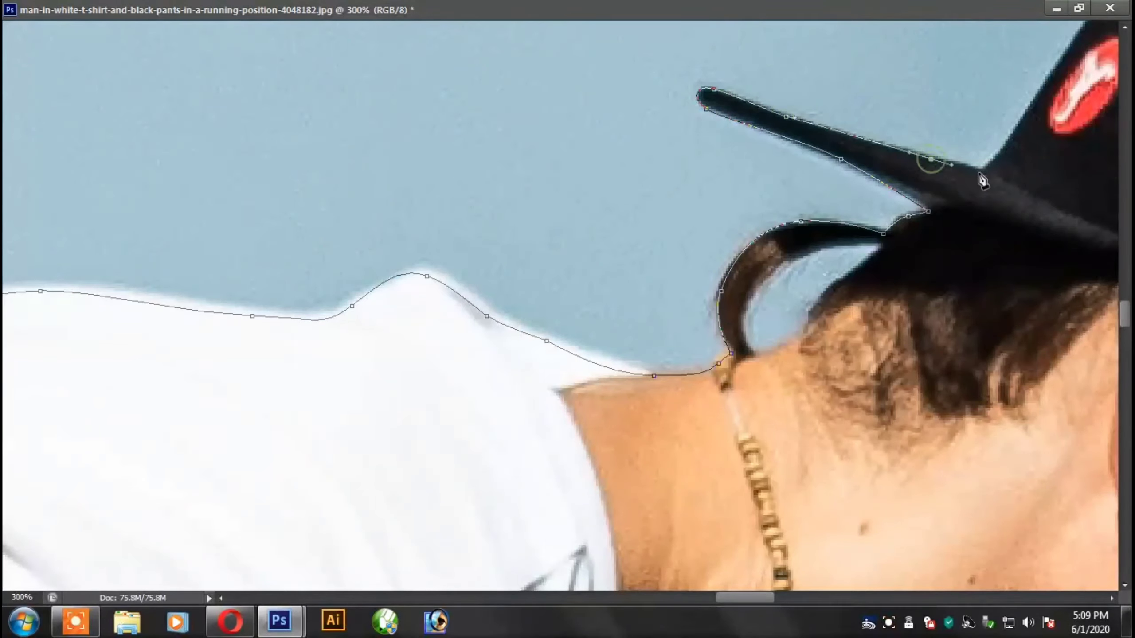
left_click(979, 173)
left_click_drag(1026, 182, 506, 339)
left_click_drag(504, 279, 536, 232)
left_click_drag(625, 156, 468, 334)
left_click_drag(518, 244, 591, 206)
left_click_drag(926, 230, 931, 247)
left_click_drag(974, 300, 755, 200)
left_click_drag(805, 244, 781, 202)
Trace the path around the front of the cap and down the forehead and nose.
left_click_drag(885, 377, 873, 269)
left_click_drag(790, 435, 793, 449)
left_click_drag(759, 509, 856, 154)
left_click_drag(805, 233, 788, 263)
left_click_drag(755, 335, 781, 272)
left_click_drag(767, 258, 754, 273)
left_click_drag(744, 277, 685, 317)
left_click_drag(670, 380, 711, 284)
left_click_drag(708, 282, 695, 309)
Continue the path around the lips, chin and jaw to the throat at the shirt.
left_click(501, 363)
left_click(489, 351)
left_click_drag(483, 375, 729, 326)
left_click_drag(729, 326, 751, 251)
left_click_drag(686, 354, 663, 365)
left_click_drag(605, 341, 581, 313)
left_click_drag(378, 206, 365, 208)
left_click(355, 206)
left_click(346, 204)
Extend the path down the front edge of the shirt from the throat to the front sleeve's hem.
left_click_drag(410, 301, 592, 286)
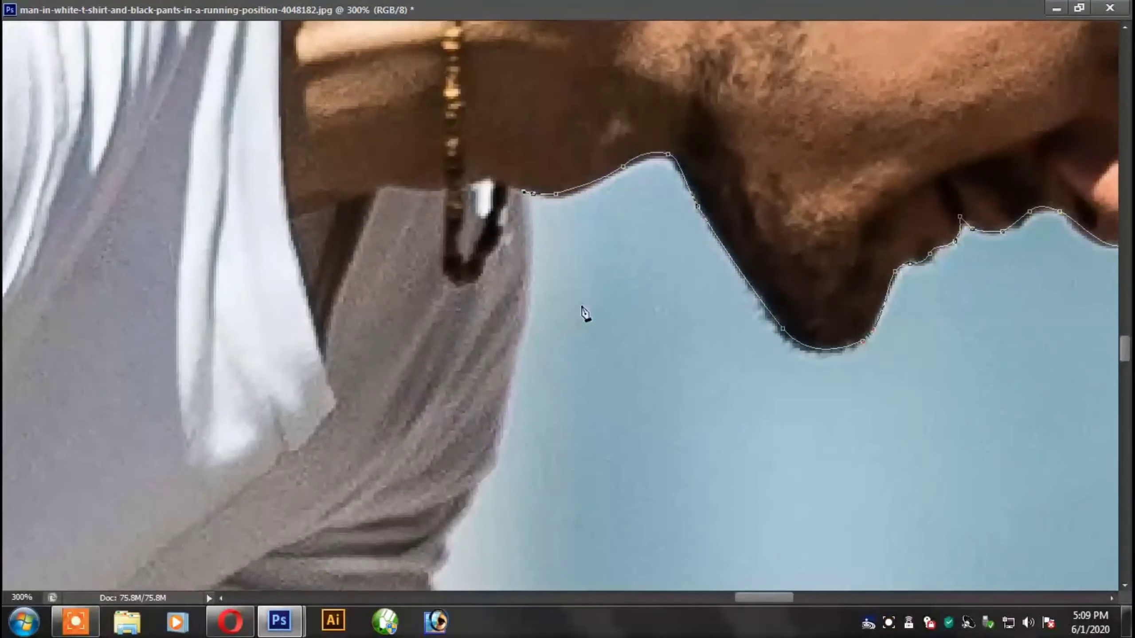
left_click_drag(520, 356, 499, 427)
left_click_drag(477, 490, 498, 330)
left_click_drag(458, 524, 460, 537)
left_click_drag(450, 574, 444, 585)
left_click_drag(463, 568, 490, 413)
left_click_drag(478, 451, 482, 474)
left_click_drag(486, 441, 500, 281)
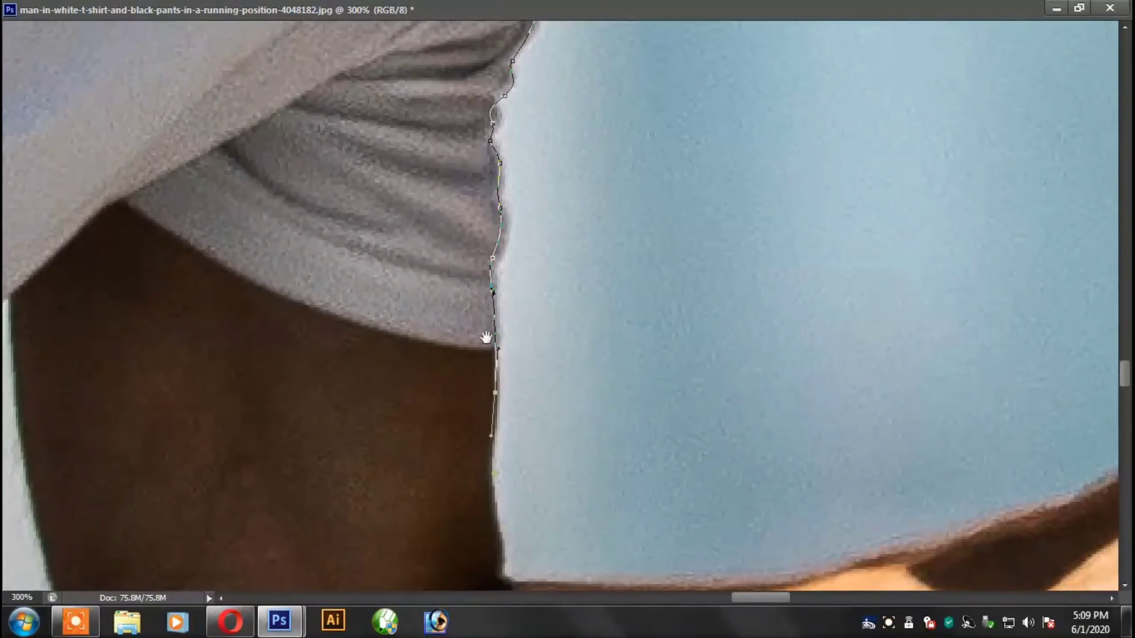
Trace the inner side of the front arm down to the elbow crease and along the forearm to the wristband.
left_click_drag(495, 473, 486, 295)
left_click_drag(489, 353, 492, 387)
left_click_drag(587, 408, 727, 402)
left_click_drag(782, 376, 649, 357)
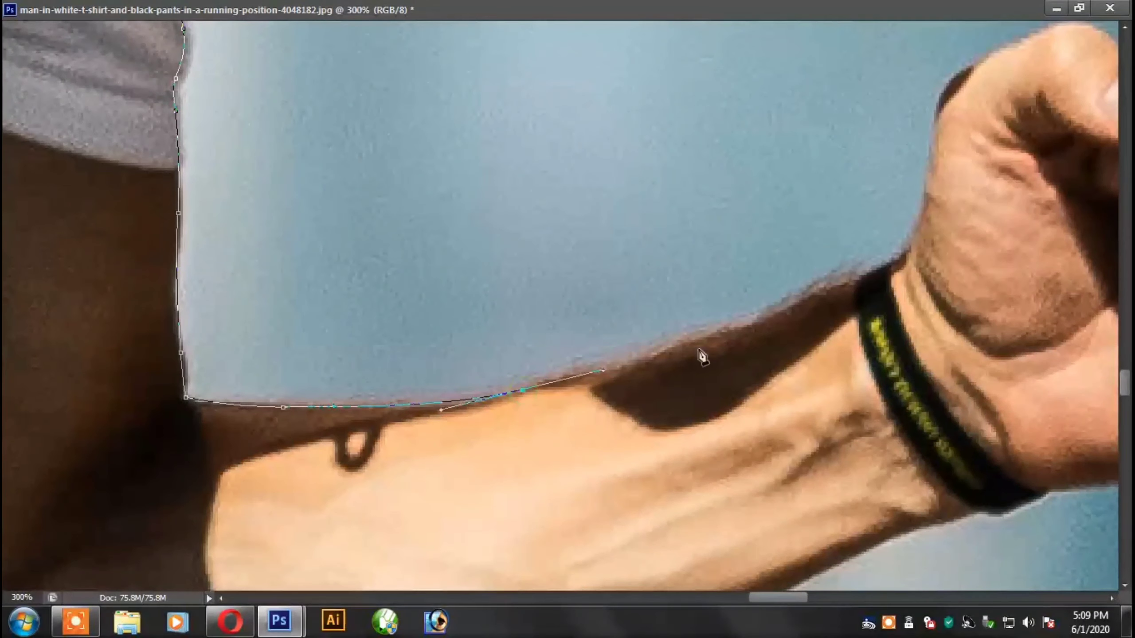
left_click_drag(791, 311, 840, 289)
left_click_drag(906, 256, 918, 247)
Continue the path up the thumb side of the front hand and over the top of the fist.
left_click_drag(930, 178, 936, 149)
left_click_drag(654, 274, 307, 465)
left_click_drag(652, 249, 722, 214)
left_click_drag(906, 236, 858, 160)
left_click_drag(845, 151, 899, 217)
left_click_drag(908, 245, 915, 266)
left_click(920, 308)
Trace the fingers and underside of the front fist back to the wrist.
left_click_drag(968, 322, 903, 188)
left_click_drag(877, 198, 876, 228)
left_click(877, 231)
left_click_drag(795, 388, 767, 408)
left_click_drag(760, 413, 868, 362)
left_click_drag(762, 398, 711, 403)
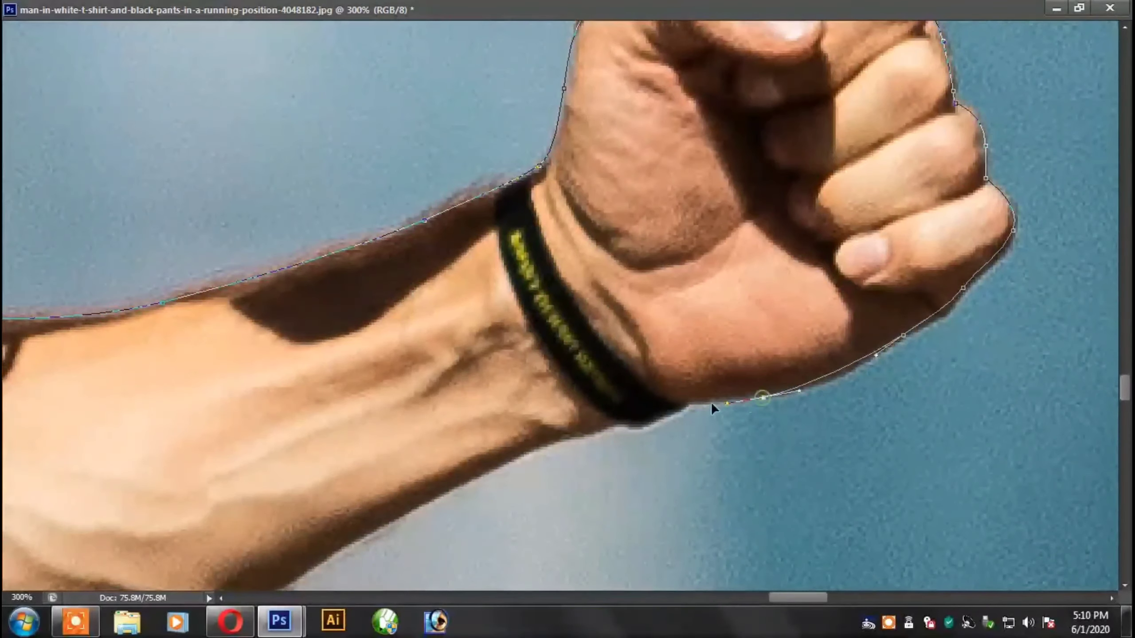
Extend the path from the wristband along the underside of the front forearm to the elbow.
left_click_drag(555, 456, 759, 314)
left_click_drag(682, 332, 639, 354)
left_click_drag(586, 380, 755, 252)
left_click_drag(586, 353, 711, 328)
left_click_drag(484, 403, 363, 421)
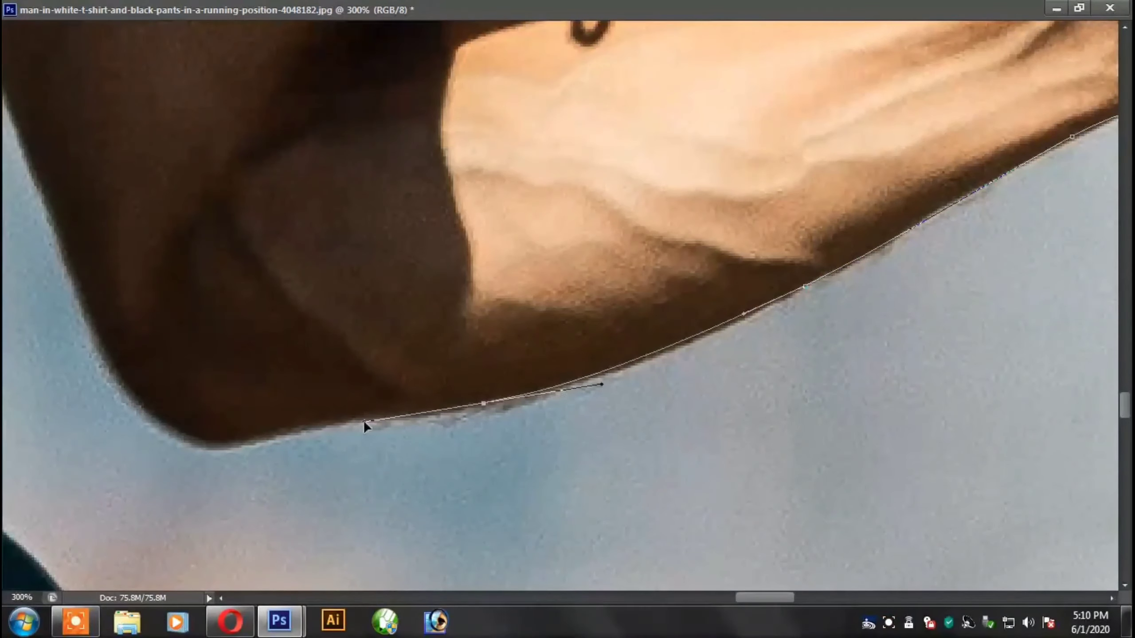
Trace around the front elbow and up the back of the upper arm to the shirt.
left_click_drag(94, 296, 439, 320)
left_click_drag(385, 208, 332, 61)
left_click_drag(325, 52, 416, 394)
left_click_drag(383, 238, 370, 132)
left_click(367, 68)
left_click(366, 64)
Continue the path along the shirt's lower edge to where it meets the trousers.
left_click_drag(200, 209, 694, 226)
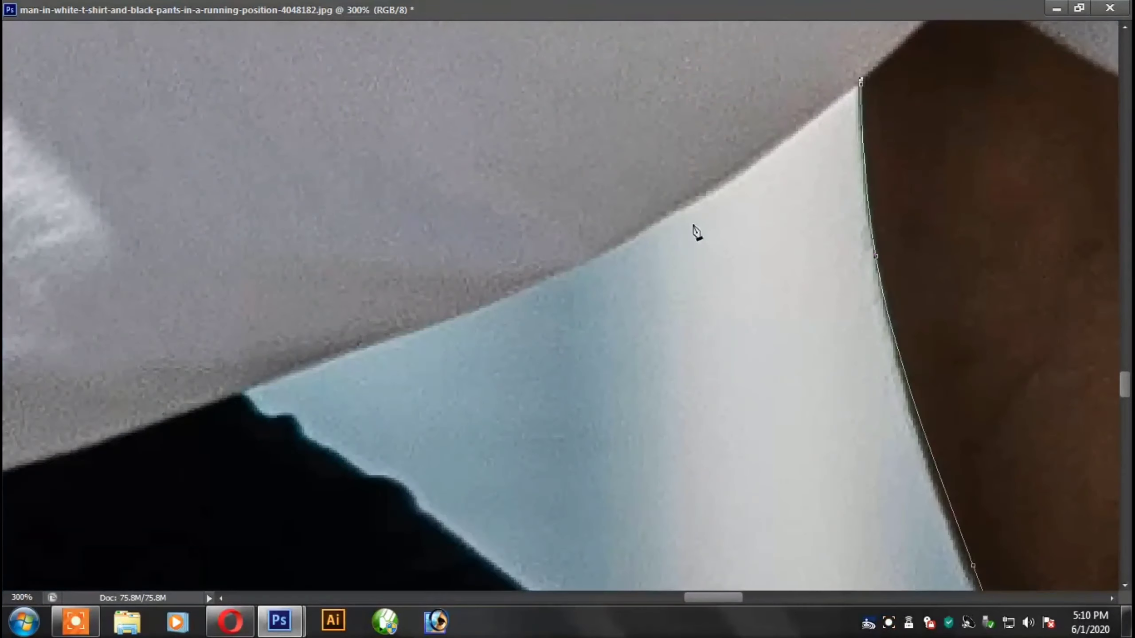
left_click_drag(320, 359, 278, 374)
left_click(235, 388)
Trace the upper edge of the front trouser leg from the shirt hem along the thigh towards the knee.
left_click_drag(280, 438, 264, 344)
left_click(251, 325)
left_click_drag(407, 421, 417, 433)
left_click_drag(488, 501, 412, 315)
left_click_drag(476, 337, 500, 372)
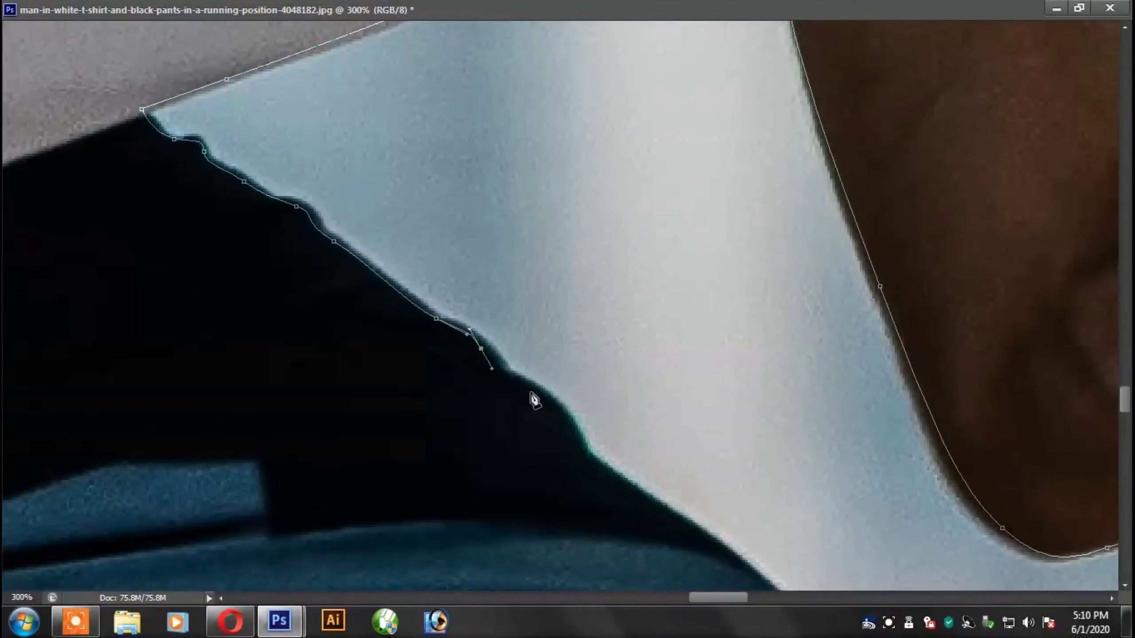
left_click_drag(586, 448, 599, 464)
left_click_drag(650, 490, 460, 234)
Continue the path around the front knee and down the shin towards the trouser cuff.
left_click_drag(609, 355, 671, 413)
left_click_drag(684, 456, 635, 278)
left_click_drag(701, 390, 614, 498)
left_click_drag(581, 541, 750, 178)
left_click_drag(747, 286, 719, 336)
left_click_drag(554, 554, 715, 268)
left_click_drag(755, 259, 721, 310)
left_click_drag(619, 474, 582, 529)
left_click_drag(542, 574, 721, 306)
Trace past the front trouser cuff and along the laces and upper side of the front shoe to its toe.
left_click_drag(550, 527, 548, 313)
left_click_drag(670, 487, 628, 311)
left_click_drag(649, 310, 655, 322)
left_click_drag(687, 379, 730, 405)
left_click_drag(779, 437, 842, 462)
left_click_drag(914, 566, 812, 347)
Trace the front shoe's sole from the toe back towards the heel.
left_click_drag(764, 378, 743, 387)
left_click_drag(579, 377, 563, 375)
left_click_drag(562, 375, 840, 378)
left_click_drag(397, 347, 745, 402)
left_click_drag(647, 368, 613, 372)
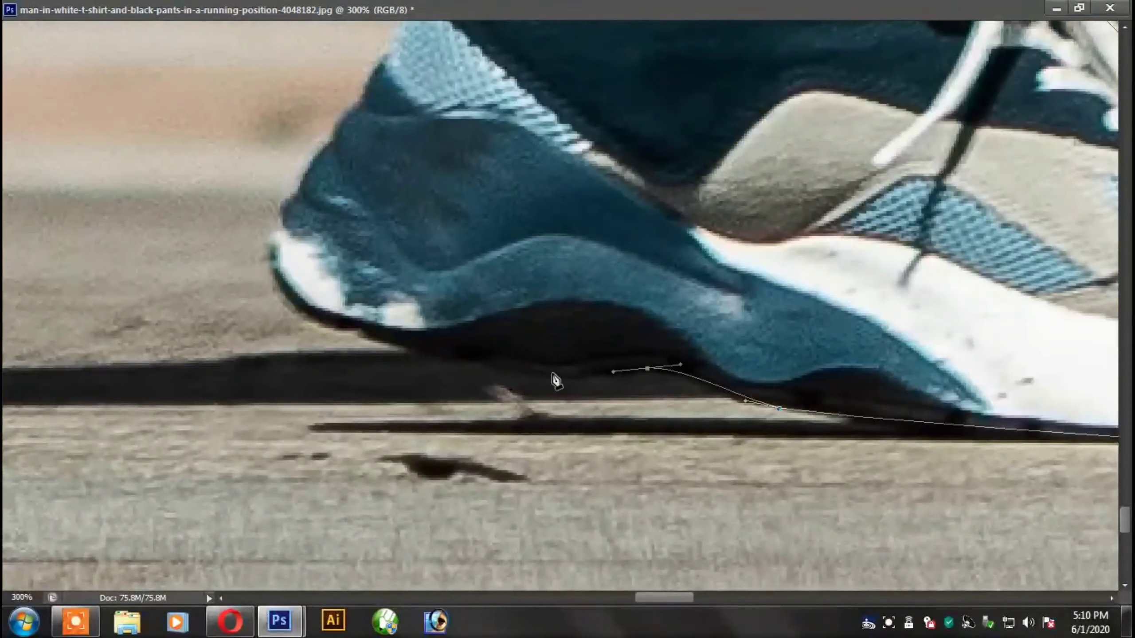
Extend the path up the front shoe's heel, around the heel loop and along the back of the ankle to the cuff.
left_click_drag(303, 194, 307, 181)
left_click_drag(320, 164, 329, 151)
left_click_drag(351, 117, 365, 93)
left_click(380, 67)
left_click_drag(420, 67, 358, 381)
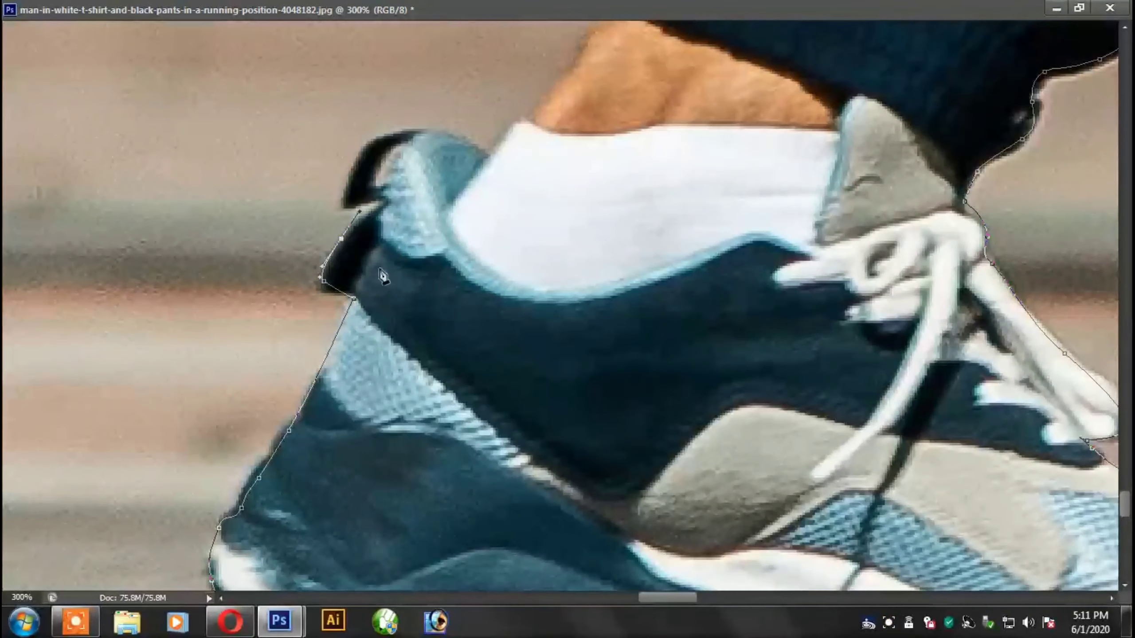
left_click_drag(553, 97, 559, 86)
left_click_drag(581, 45, 514, 333)
left_click_drag(537, 261, 543, 252)
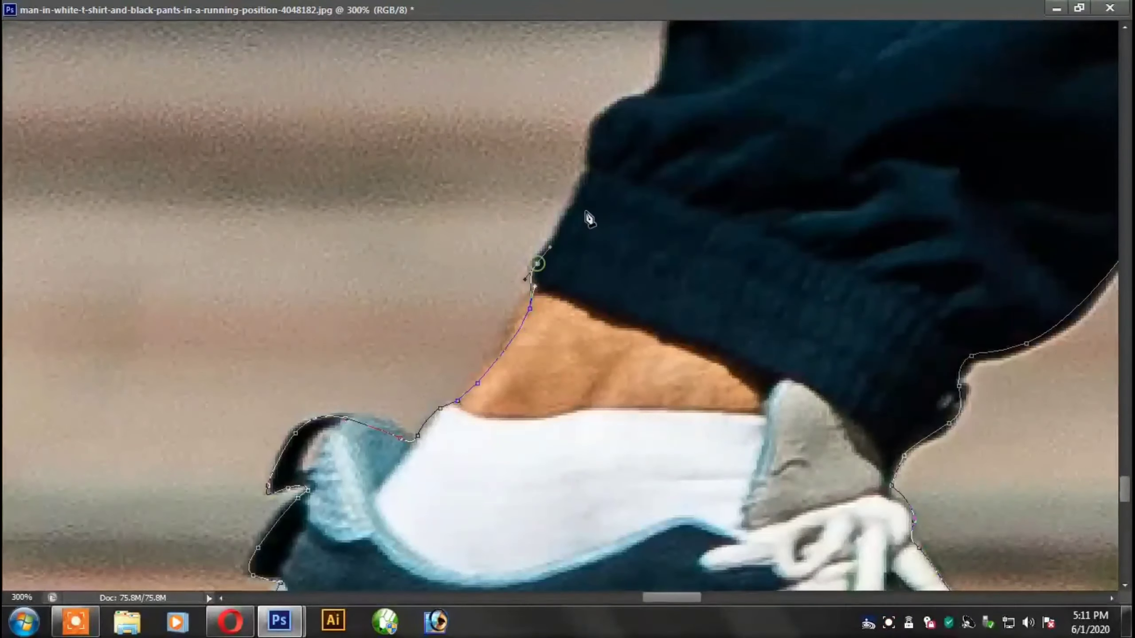
Trace the back of the front lower leg from the cuff up over the fabric folds to the knee bend.
left_click_drag(581, 206, 589, 188)
left_click_drag(620, 106, 634, 97)
left_click_drag(672, 60, 580, 443)
left_click_drag(618, 311, 624, 297)
left_click_drag(747, 36, 630, 429)
left_click_drag(818, 55, 711, 285)
left_click_drag(765, 197, 748, 183)
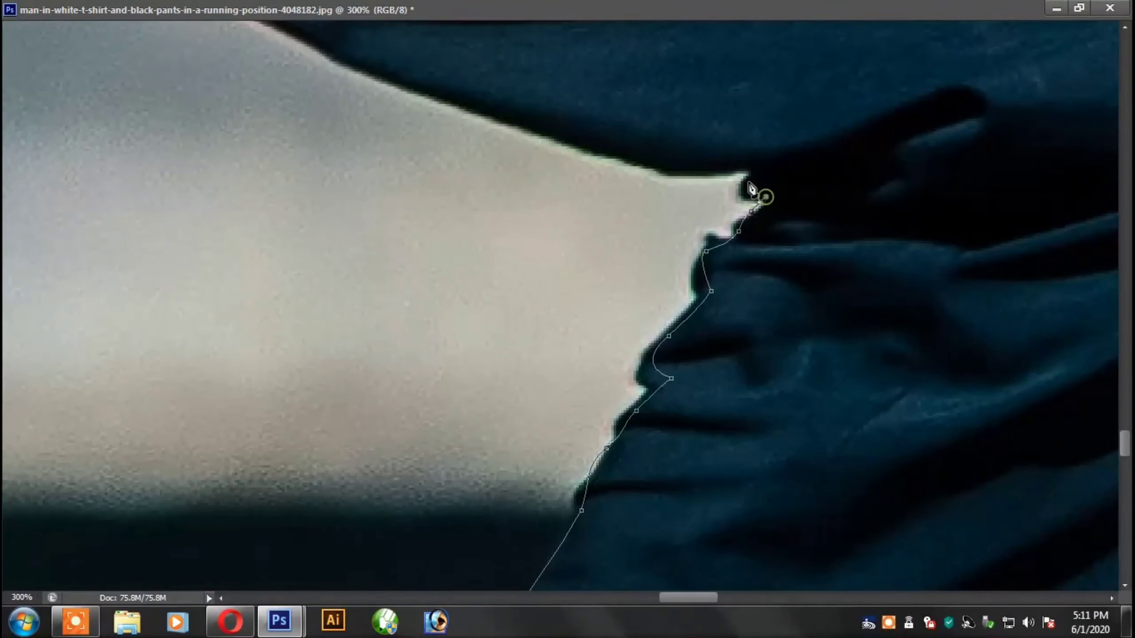
Continue the path along the underside of the front thigh to the crotch.
left_click_drag(584, 150, 546, 138)
left_click_drag(547, 138, 807, 295)
left_click_drag(497, 161, 415, 113)
left_click_drag(415, 113, 701, 337)
left_click_drag(375, 190, 794, 53)
Trace the underside of the back trouser leg from the crotch down to the area near its cuff.
left_click_drag(662, 142, 621, 167)
left_click_drag(360, 501, 584, 313)
left_click_drag(542, 253, 529, 267)
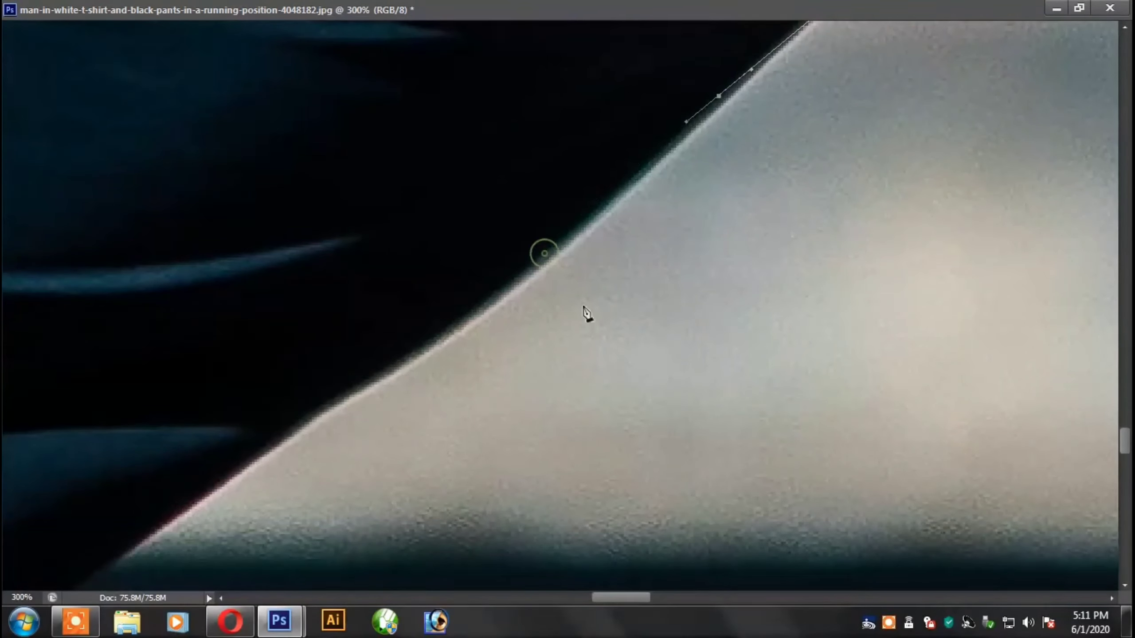
left_click_drag(443, 329, 344, 394)
left_click_drag(242, 485, 512, 284)
left_click_drag(481, 317, 431, 340)
left_click_drag(378, 366, 316, 374)
left_click_drag(281, 369, 244, 377)
left_click_drag(117, 414, 80, 423)
left_click_drag(701, 267, 636, 282)
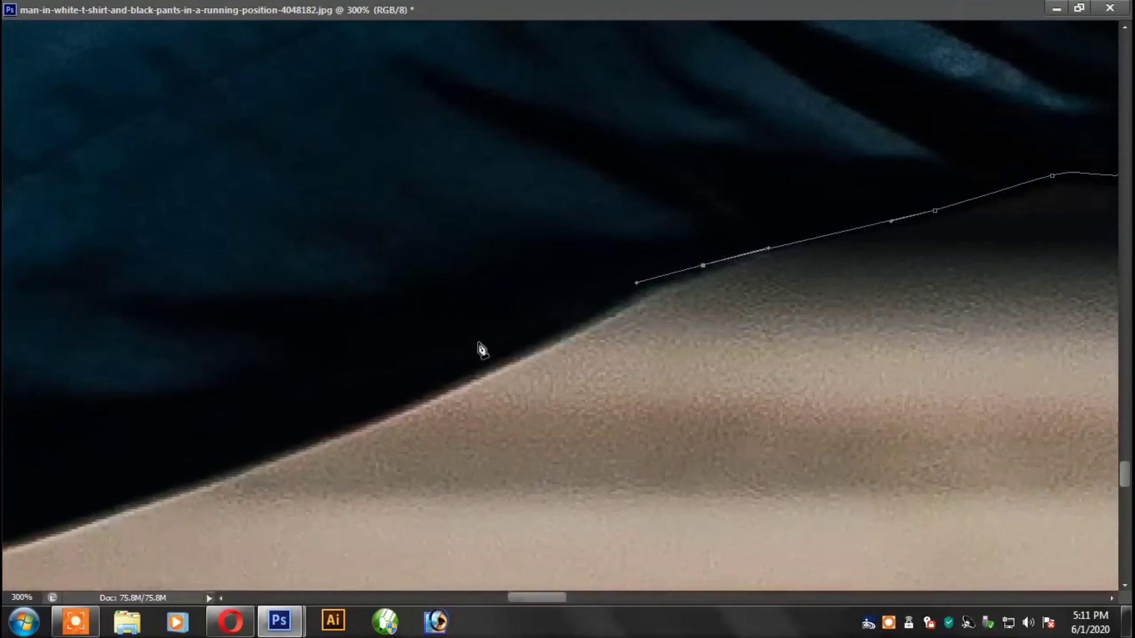
left_click_drag(339, 431, 277, 455)
left_click_drag(309, 410, 256, 426)
Extend the path around the back trouser cuff and the laces of the back shoe.
left_click_drag(486, 353, 453, 353)
left_click_drag(437, 364, 428, 411)
left_click_drag(461, 416, 587, 260)
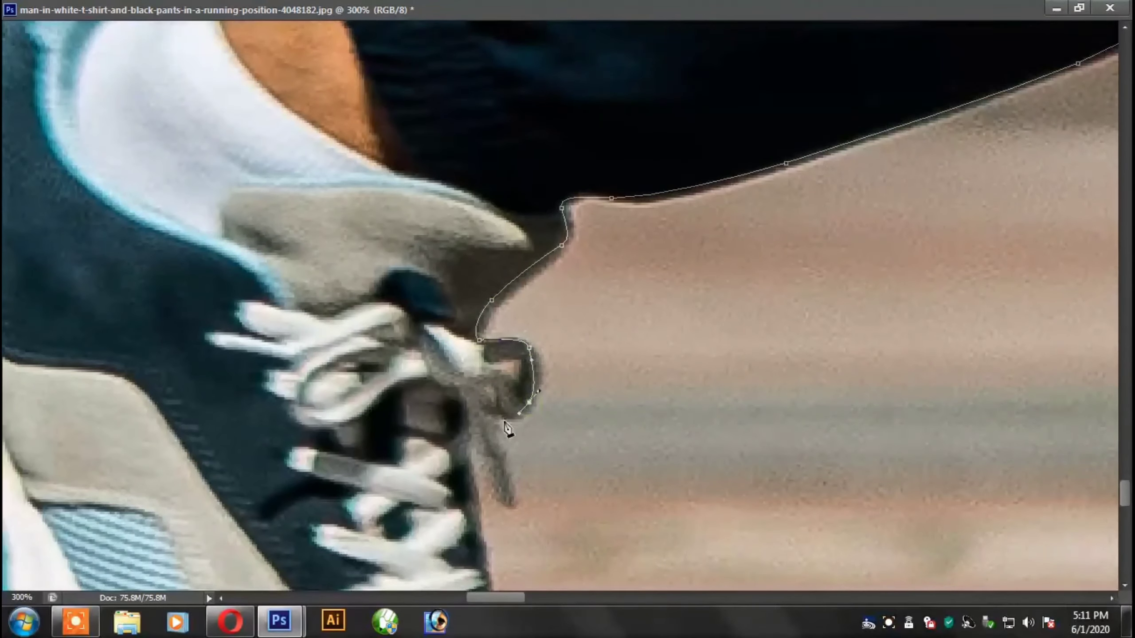
left_click_drag(504, 419, 491, 422)
left_click_drag(507, 497, 500, 377)
left_click_drag(488, 553, 488, 374)
Trace around the back shoe's toe and along its sole.
left_click_drag(541, 530, 506, 326)
left_click_drag(534, 413, 510, 427)
left_click_drag(390, 447, 362, 451)
left_click_drag(268, 443, 238, 443)
left_click_drag(146, 382, 540, 395)
Trace up the heel of the back shoe to complete the outline around the man.
left_click_drag(410, 349, 332, 216)
left_click_drag(297, 130, 275, 81)
mouse_move(310, 147)
left_mouse_down()
mouse_move(357, 249)
mouse_move(317, 138)
left_mouse_up()
left_click_drag(307, 117, 300, 110)
left_click_drag(300, 110, 398, 253)
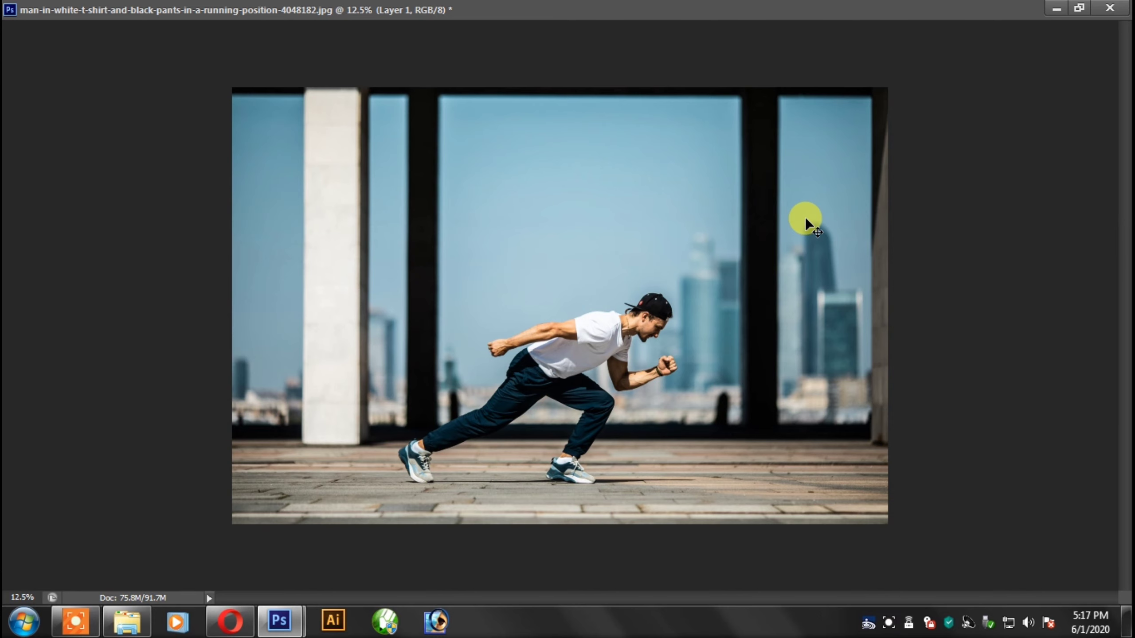
Bring back the workspace panels and choose the Brush tool with the 29 px butterfly tip.
key("f")
key("ctrl+plus")
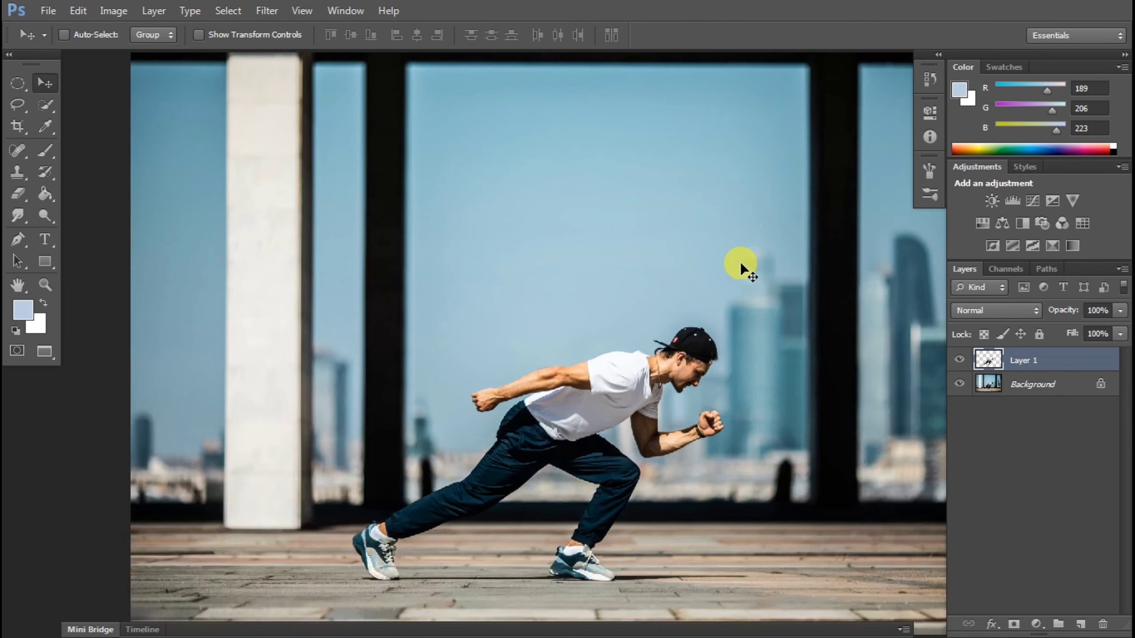
left_click_drag(676, 236, 597, 283)
left_click_drag(438, 223, 419, 125)
left_click_drag(539, 371, 502, 369)
key("ctrl+z")
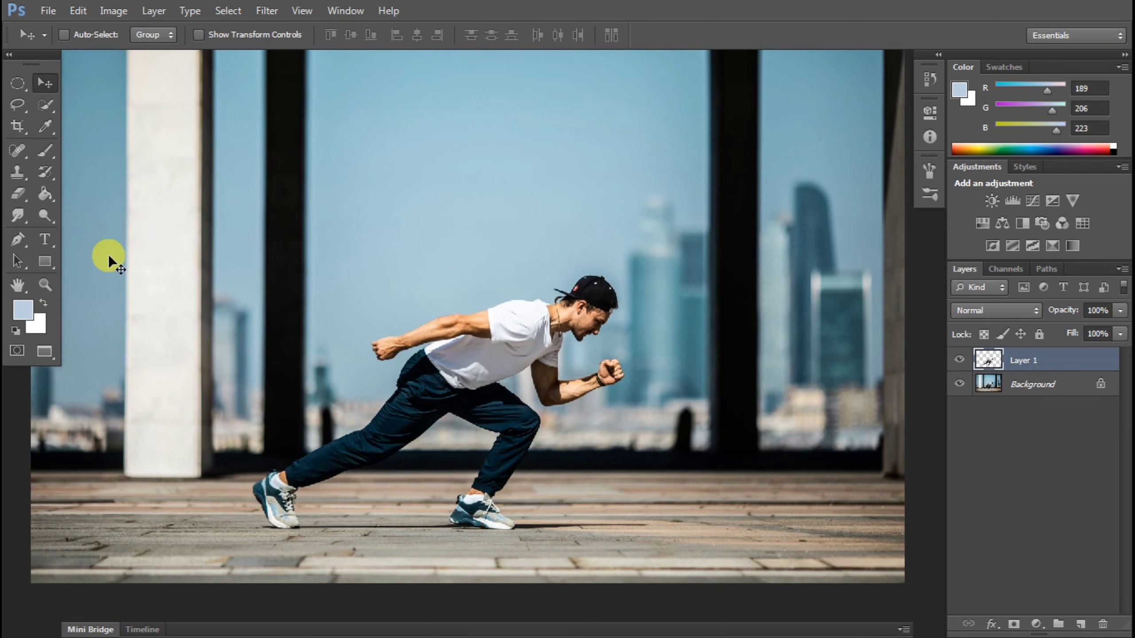
left_click(41, 151)
left_click(86, 35)
left_click(140, 204)
left_click(62, 215)
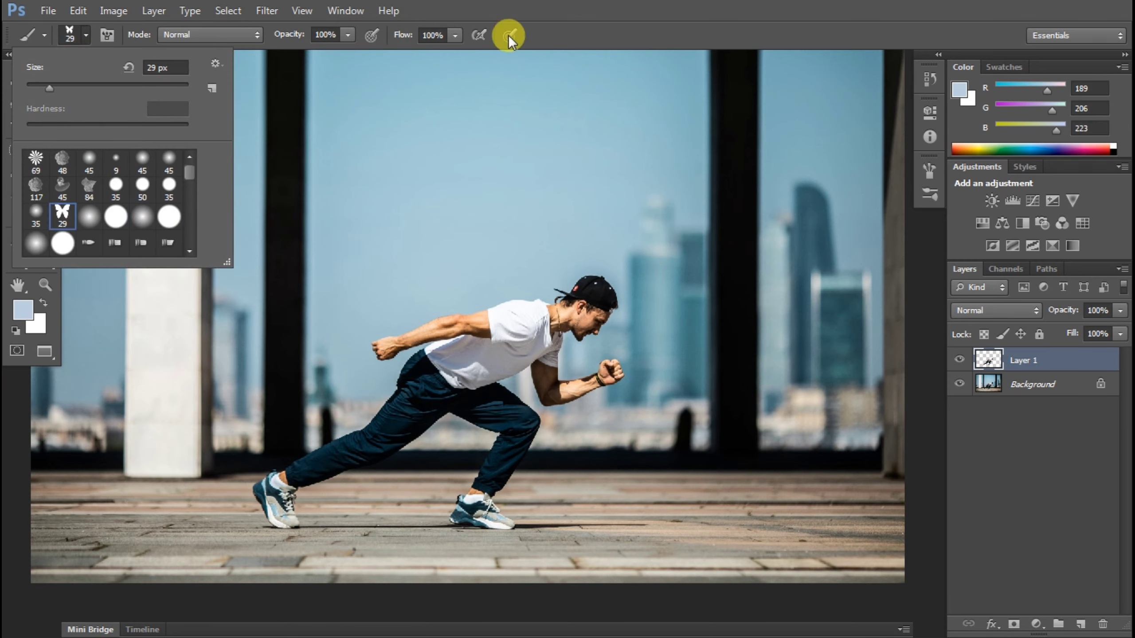
key("Return")
Set the butterfly brush size to 175 px.
key("bracketright")
key("bracketright")
key("bracketright")
key("bracketright")
key("bracketright")
key("bracketright")
key("bracketright")
key("bracketright")
key("bracketright")
key("bracketright")
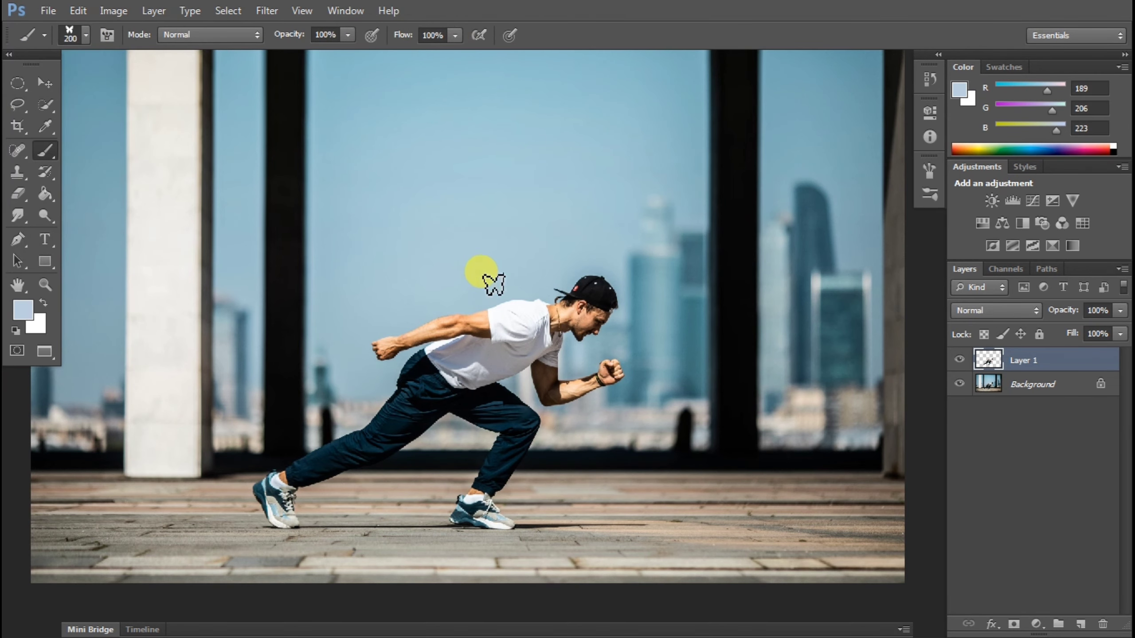
key("ctrl+plus")
left_click_drag(566, 329, 652, 313)
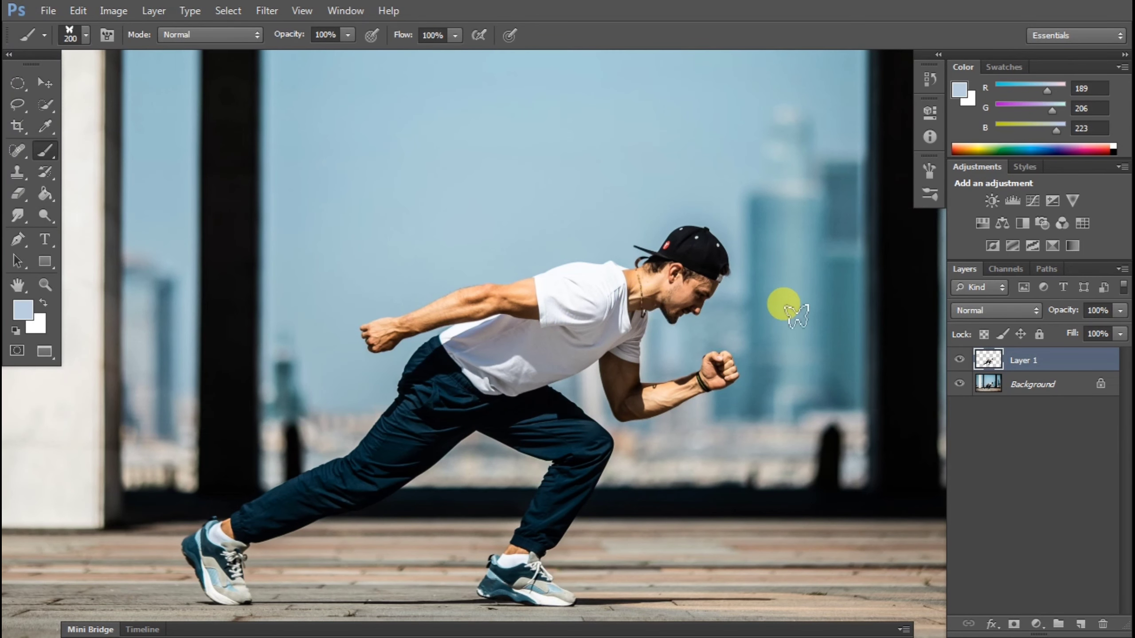
key("bracketleft")
key("ctrl+plus")
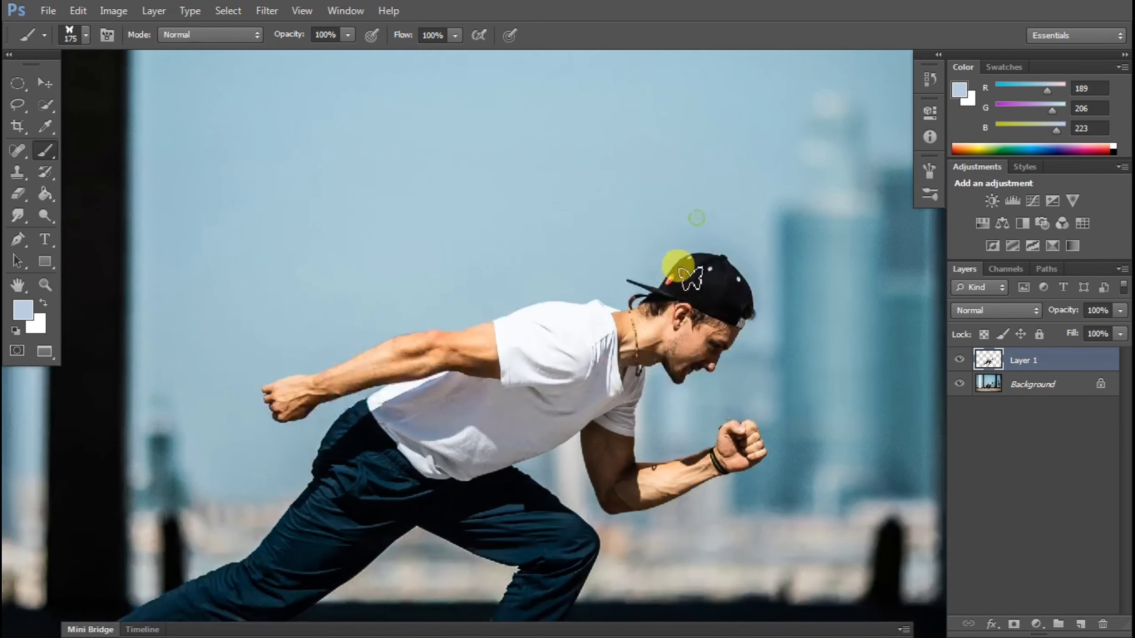
Create a new empty layer above Layer 1.
left_click(1059, 385)
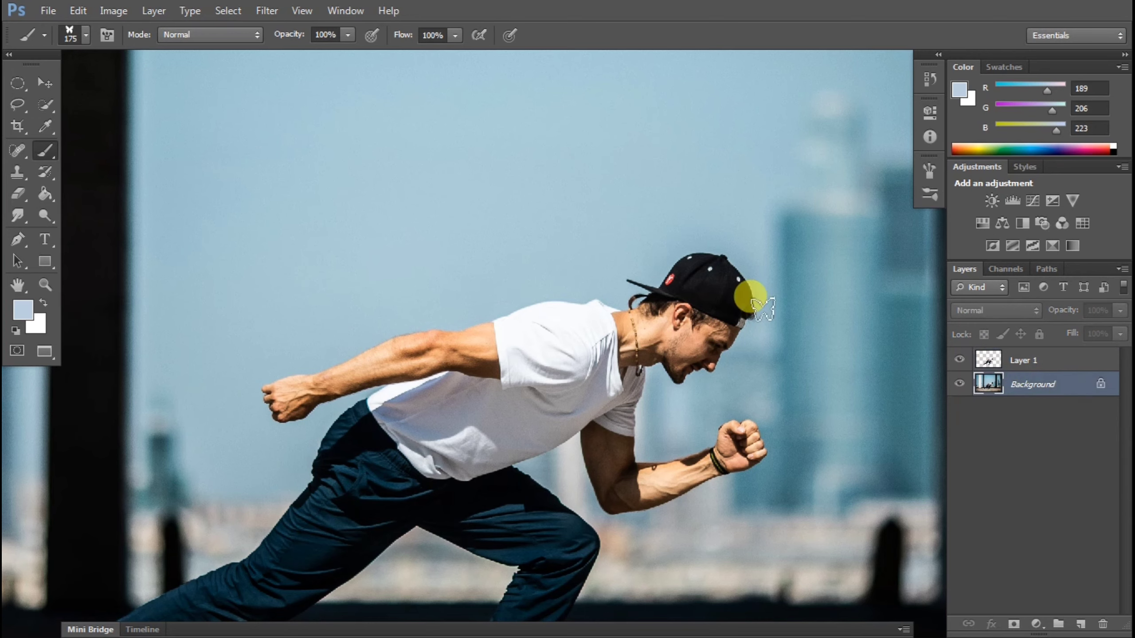
left_click(1072, 360)
key("ctrl+shift+n")
key("Return")
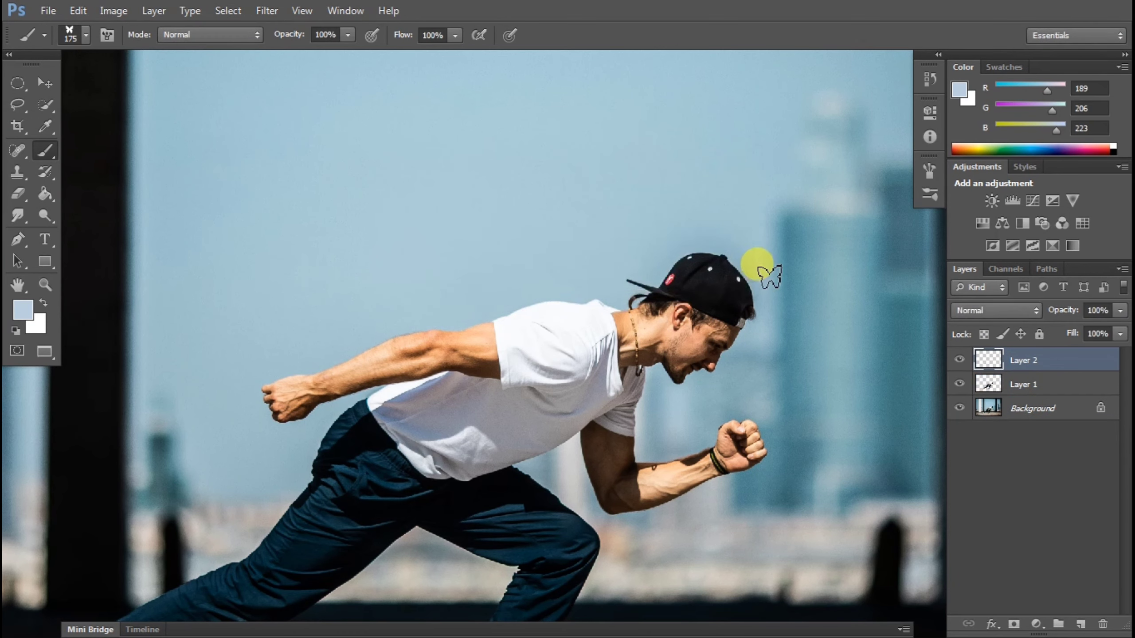
left_click(715, 241)
left_click_drag(691, 276, 653, 283)
key("ctrl+z")
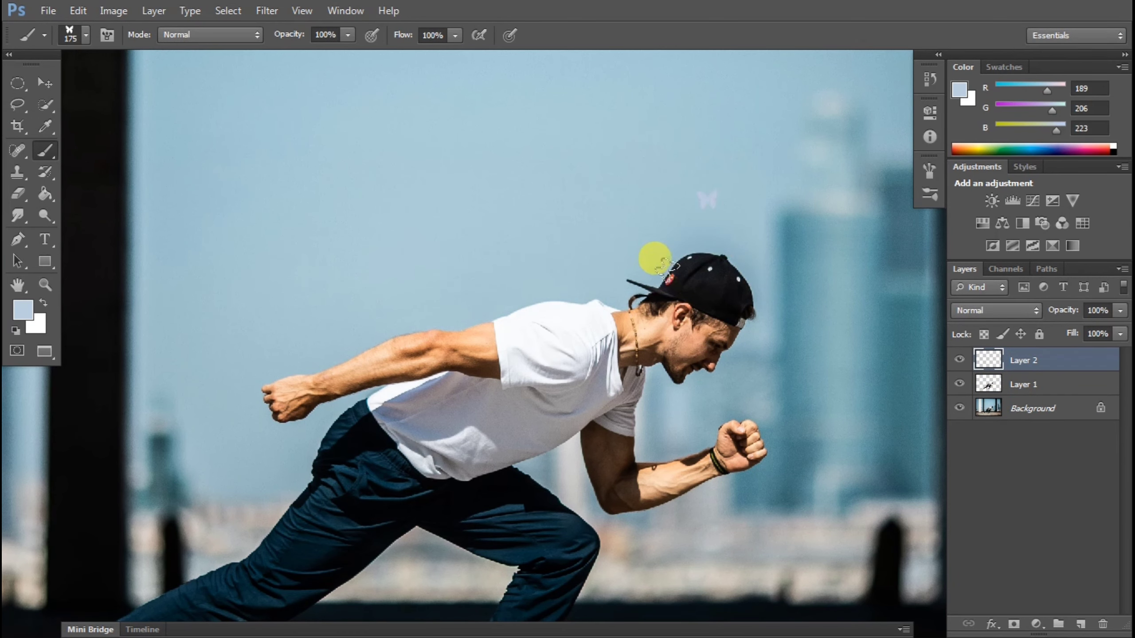
Reduce the butterfly brush to 90 px and try out strokes along the cap and the back, undoing them.
key("bracketleft")
key("bracketleft")
key("bracketleft")
left_click_drag(681, 244, 797, 230)
key("ctrl+z")
mouse_move(684, 283)
left_mouse_down()
mouse_move(728, 241)
mouse_move(768, 271)
mouse_move(510, 273)
mouse_move(608, 313)
mouse_move(314, 331)
mouse_move(278, 389)
mouse_move(485, 319)
mouse_move(535, 402)
mouse_move(360, 427)
mouse_move(319, 457)
left_mouse_up()
key("ctrl+z")
Paint scattered butterflies along the man's cap, shoulder, back arm and the rear of his trousers.
mouse_move(380, 420)
left_mouse_down()
mouse_move(256, 452)
mouse_move(274, 510)
left_mouse_up()
mouse_move(273, 498)
left_mouse_down()
mouse_move(462, 370)
mouse_move(392, 443)
mouse_move(492, 398)
mouse_move(396, 447)
mouse_move(427, 442)
mouse_move(394, 413)
mouse_move(434, 402)
left_mouse_up()
left_click_drag(655, 276, 621, 356)
left_click_drag(509, 349, 554, 343)
scroll(672, 284, "up", 2)
left_click_drag(690, 286, 715, 296)
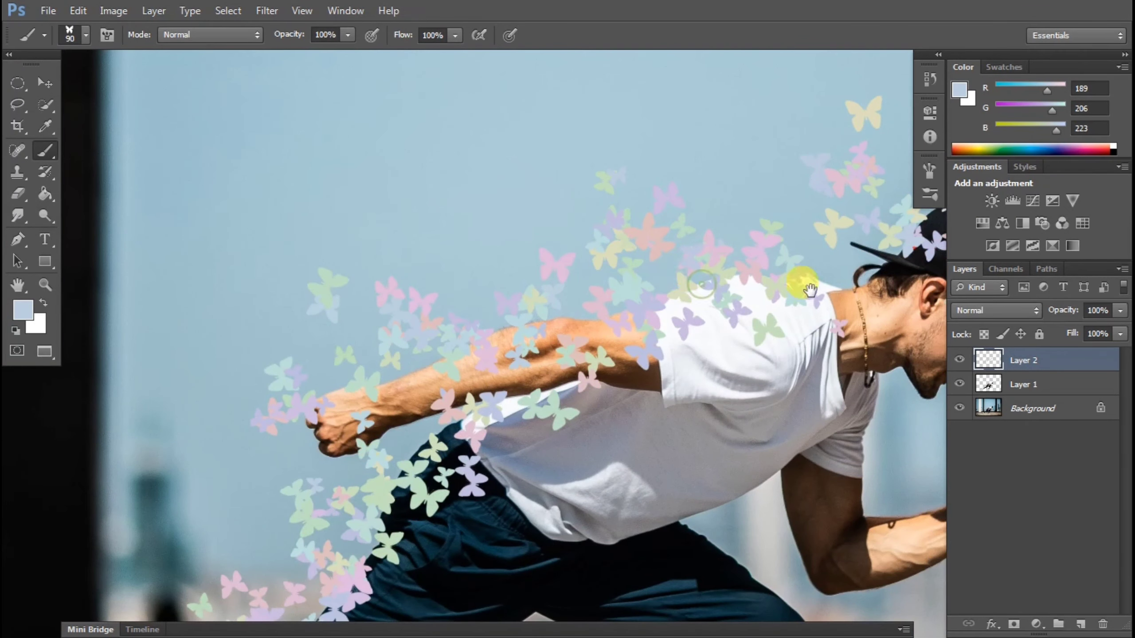
mouse_move(850, 298)
left_mouse_down()
mouse_move(581, 342)
mouse_move(546, 329)
left_mouse_up()
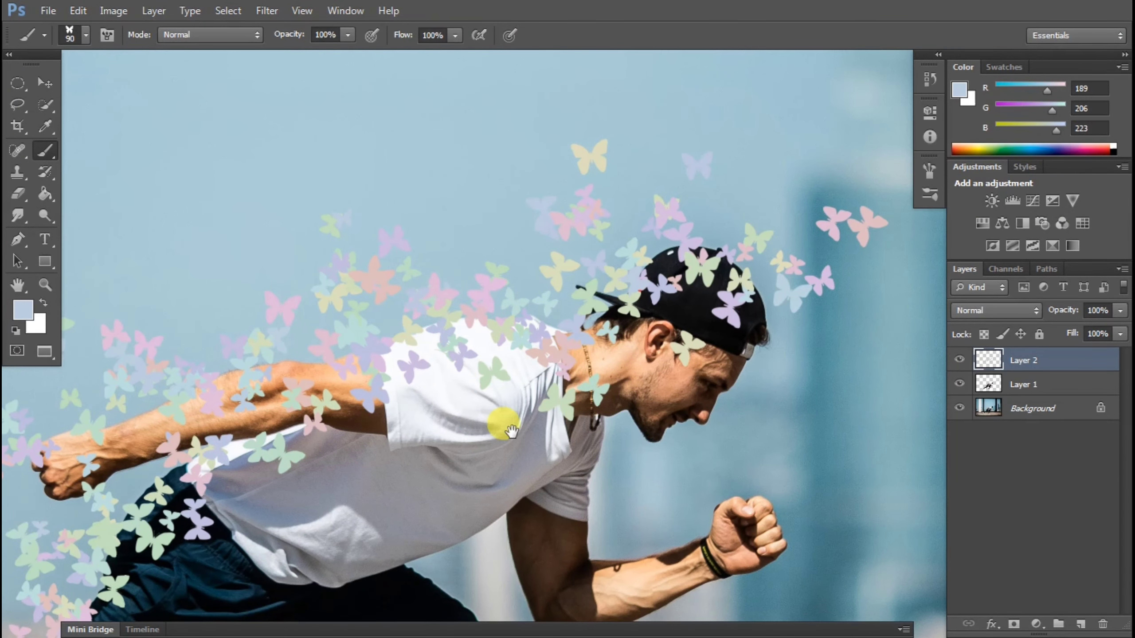
left_click_drag(513, 434, 568, 370)
Paint more butterflies over the shirt's lower part and down the back trouser leg to the shoe.
left_click_drag(473, 408, 434, 391)
left_click_drag(363, 477, 426, 437)
left_click_drag(495, 405, 380, 474)
left_click_drag(302, 521, 423, 465)
mouse_move(485, 429)
left_mouse_down()
mouse_move(542, 385)
mouse_move(471, 347)
mouse_move(423, 401)
mouse_move(476, 436)
left_mouse_up()
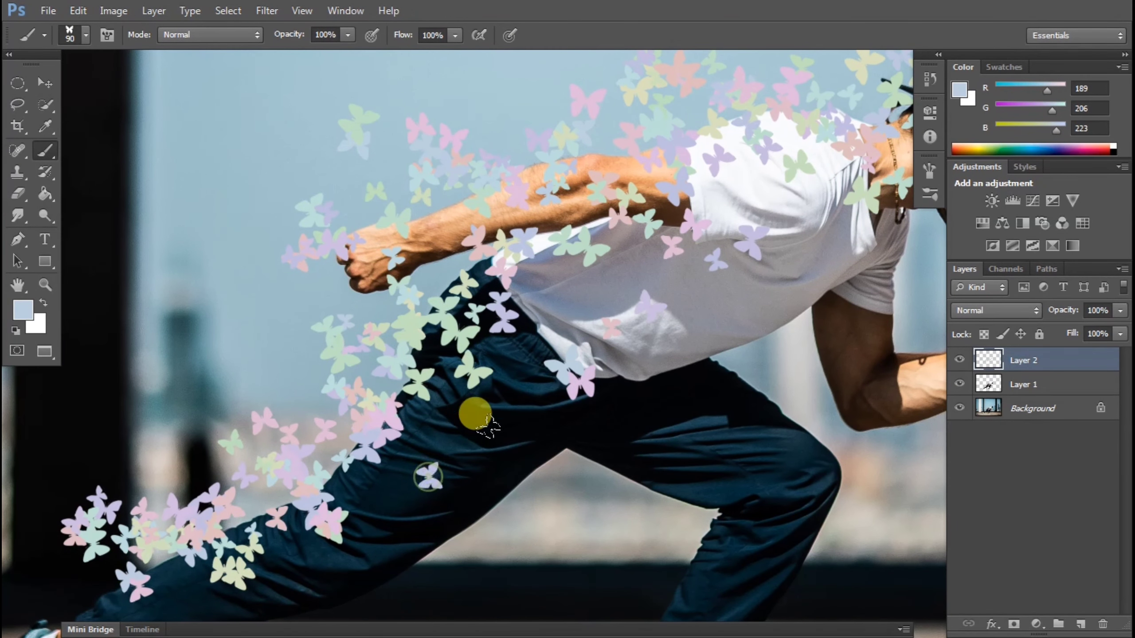
left_click_drag(706, 398, 648, 436)
left_click(579, 324)
mouse_move(552, 369)
left_mouse_down()
mouse_move(582, 305)
mouse_move(674, 230)
left_mouse_up()
left_click(402, 401)
left_click_drag(140, 484, 135, 487)
left_click(135, 480)
left_click(135, 480)
left_click(201, 452)
left_click_drag(406, 342, 471, 422)
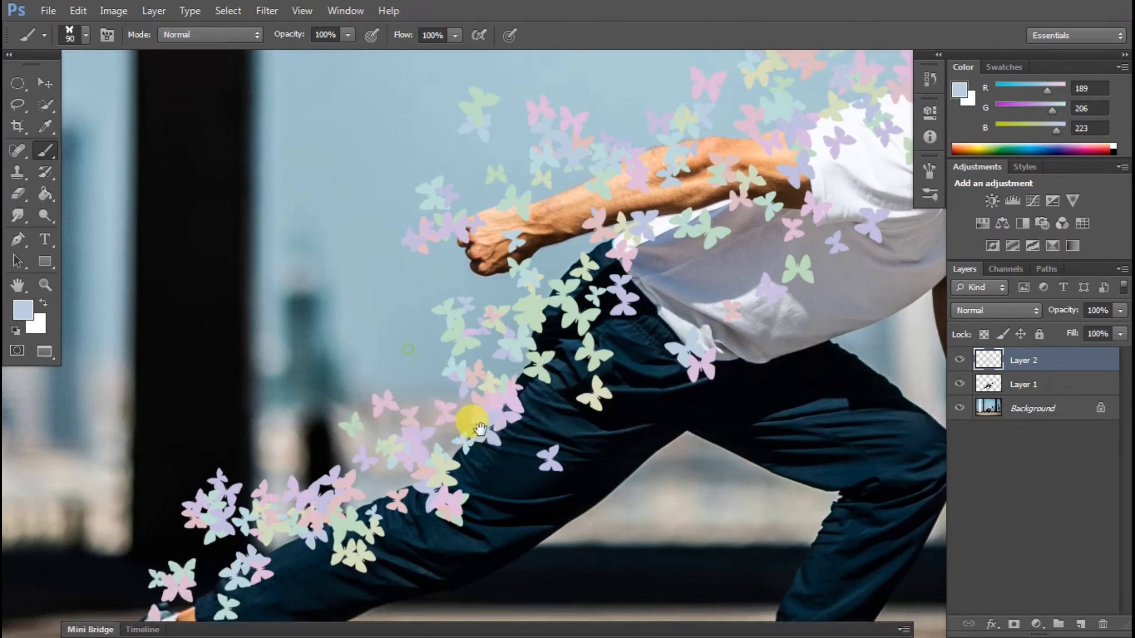
key("f")
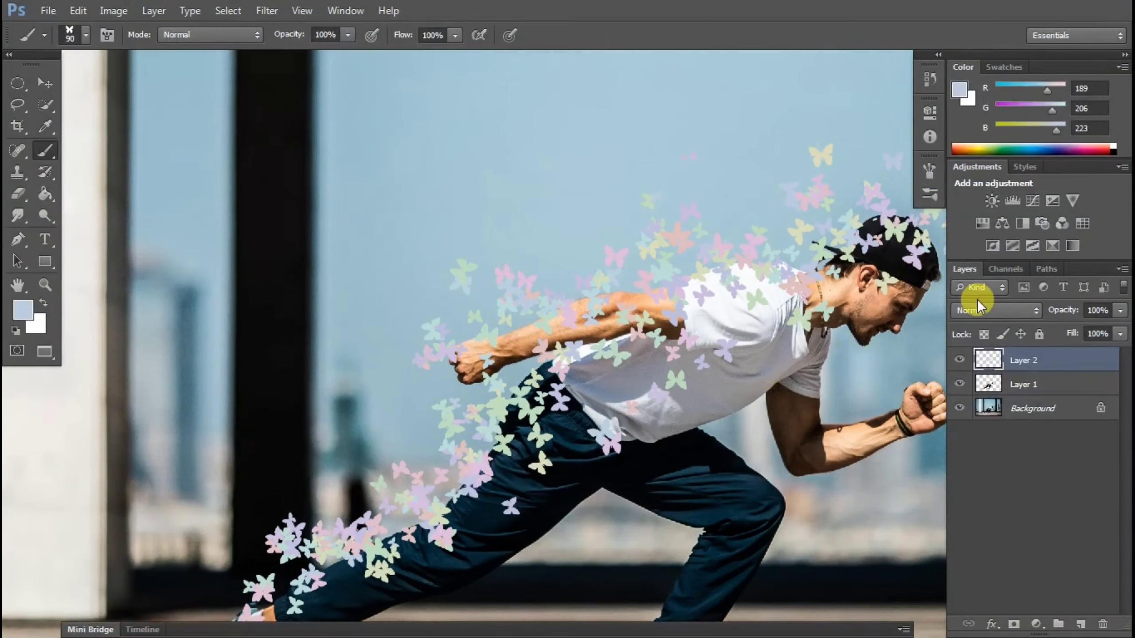
Load Layer 1's outline as a selection, delete everything outside it from Layer 2, and deselect.
left_click(988, 362)
left_click(989, 365, "ctrl")
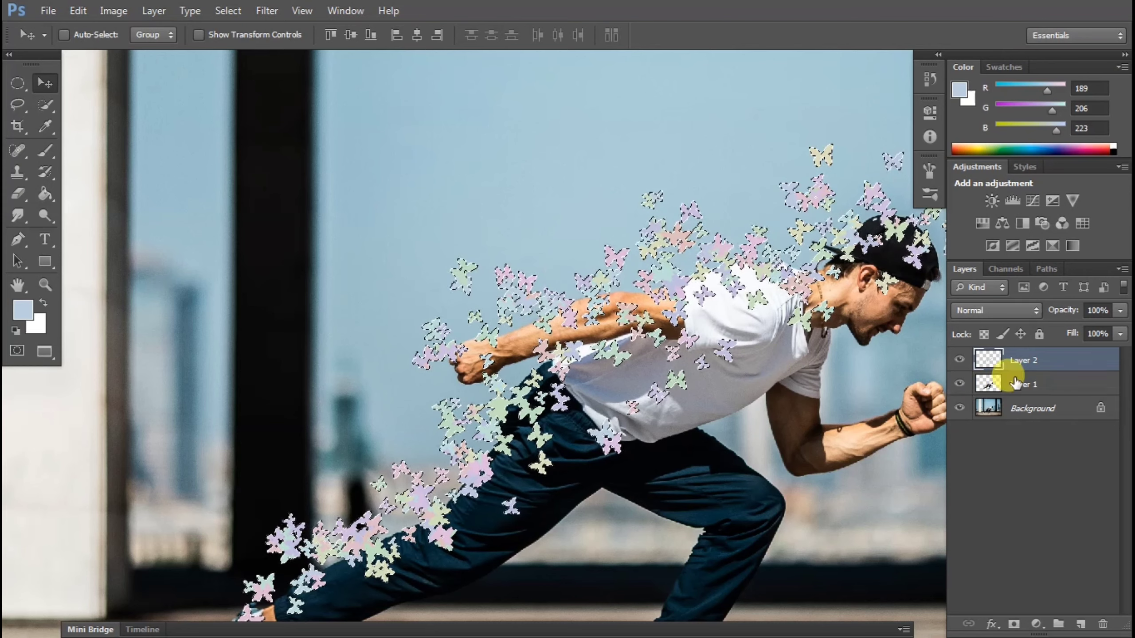
left_click(983, 385)
left_click(983, 385, "ctrl")
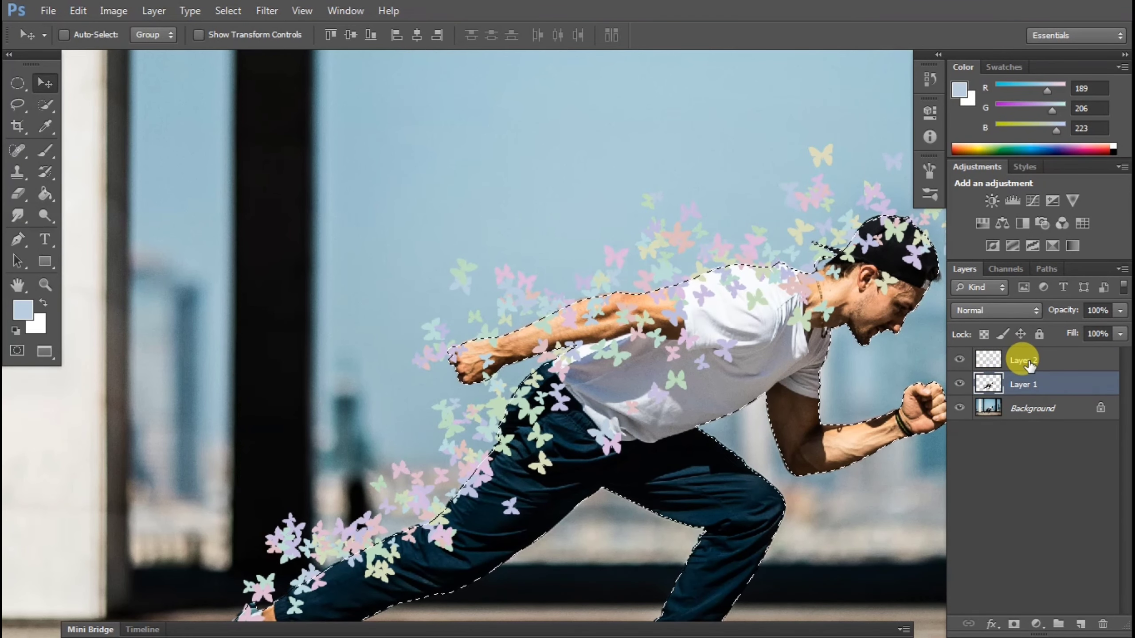
left_click(994, 351)
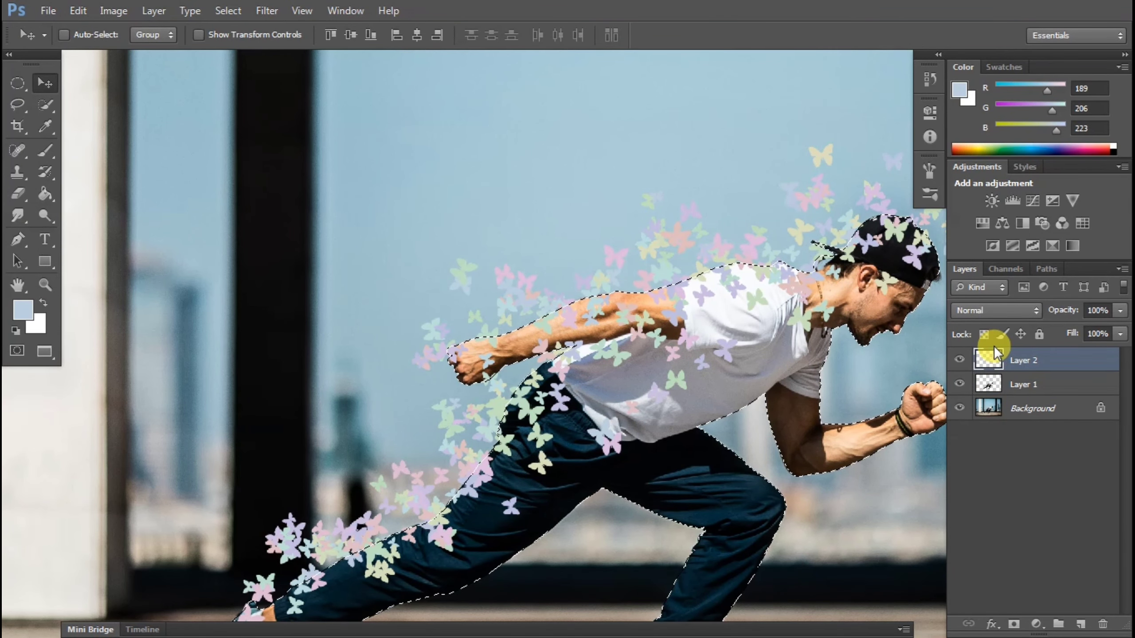
key("ctrl+shift+i")
key("Delete")
key("ctrl+d")
Select the butterflies on Layer 2, reset the colours to default and fill them with white.
left_click_drag(760, 323, 703, 258)
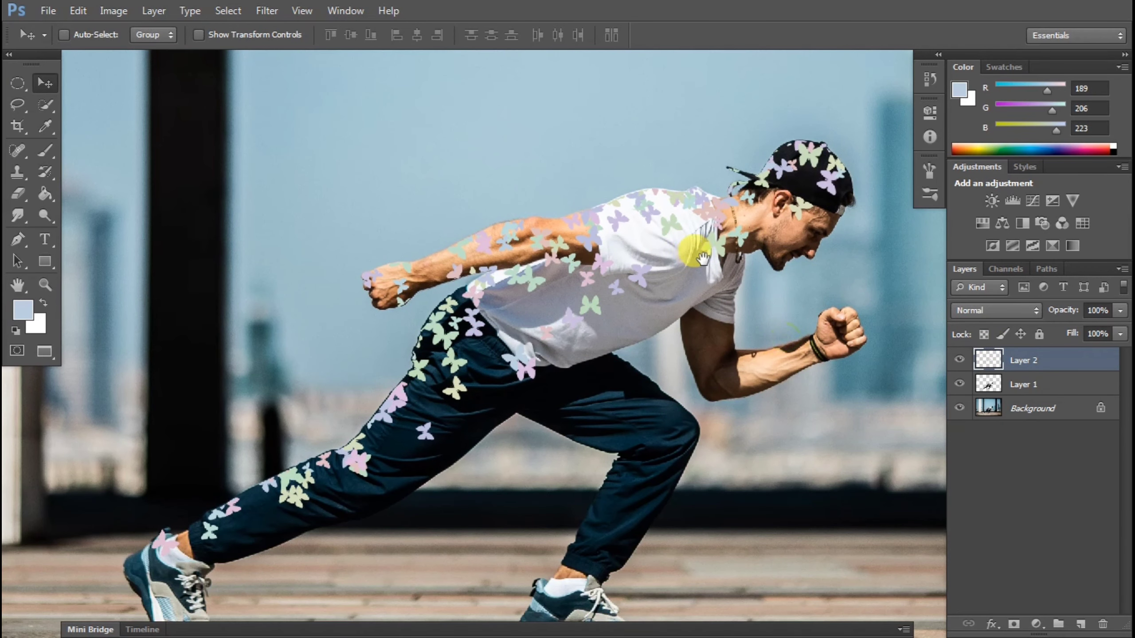
right_click(711, 246)
left_click(744, 258)
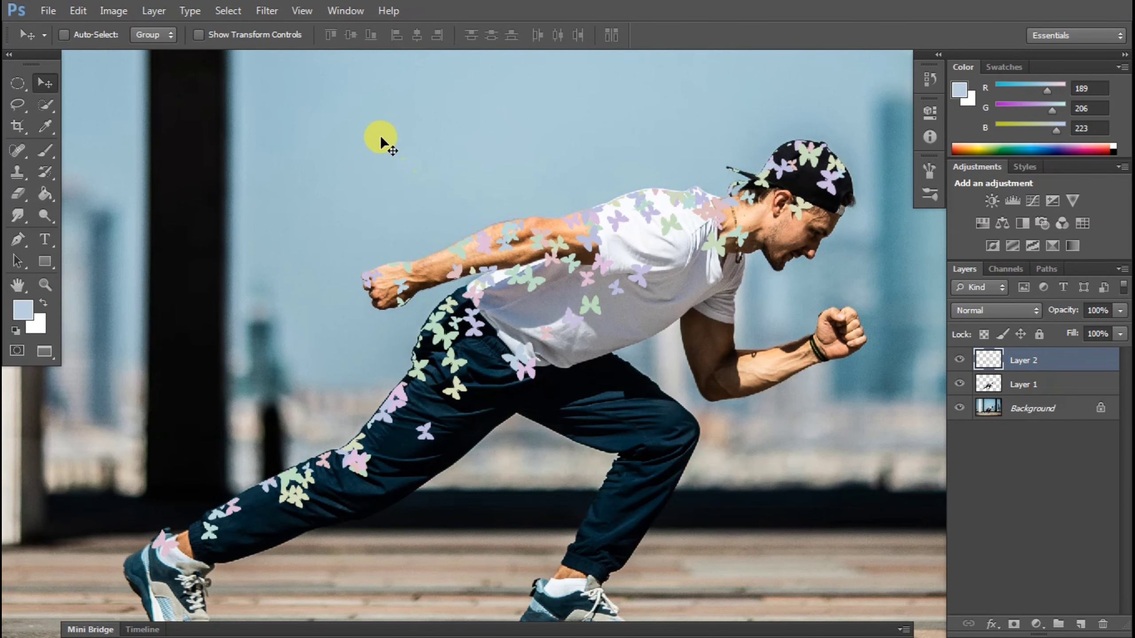
left_click(988, 360, "ctrl")
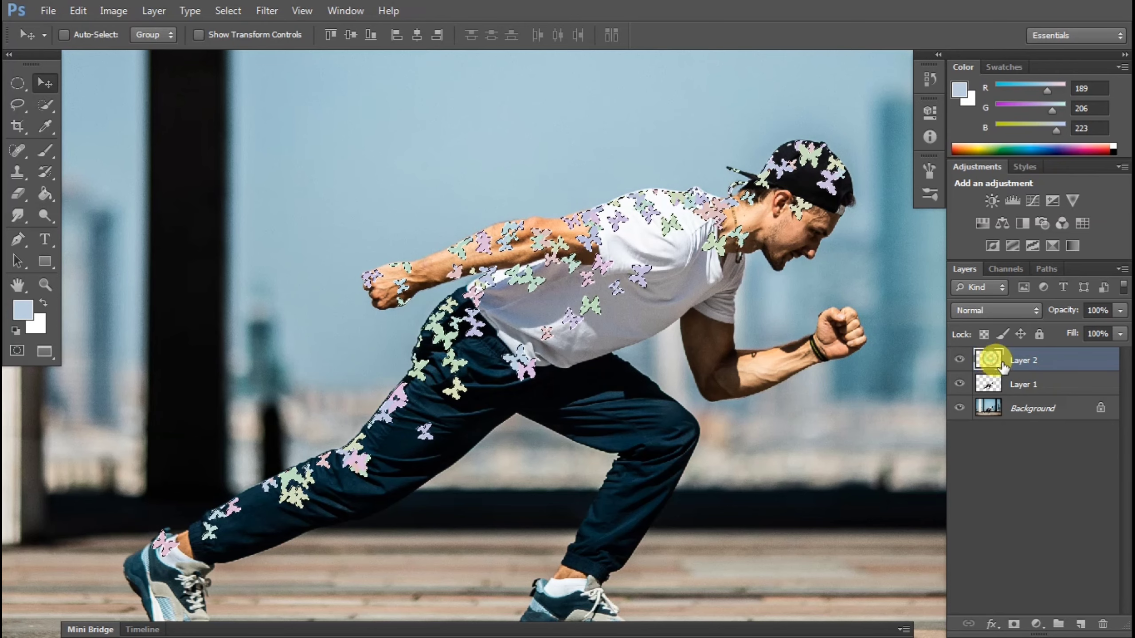
key("d")
key("ctrl+BackSpace")
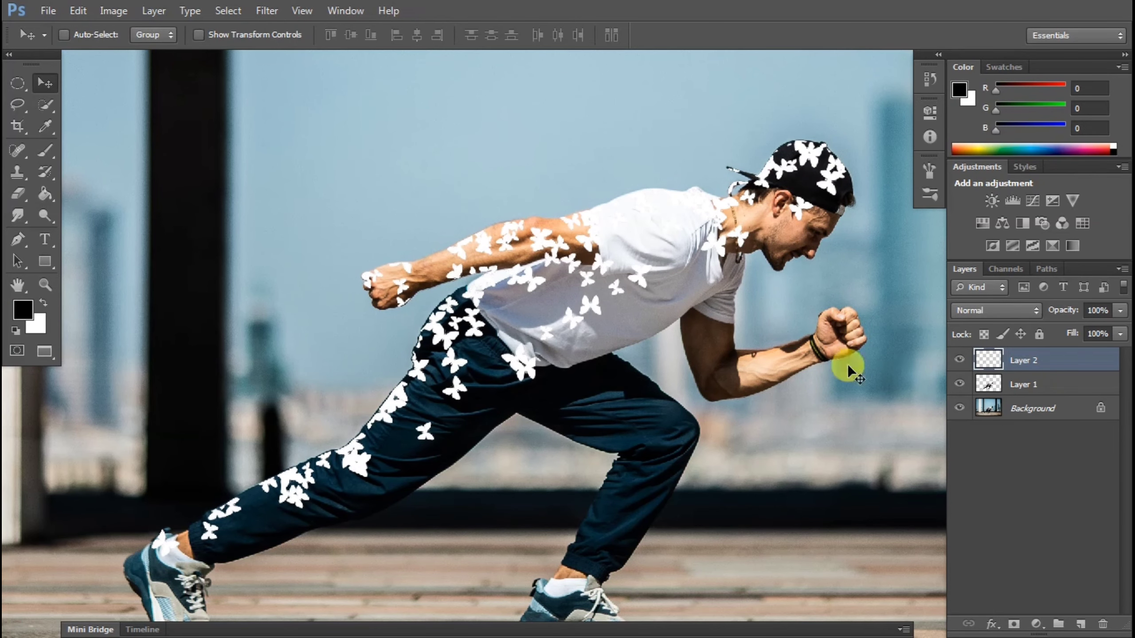
left_click_drag(446, 300, 510, 249)
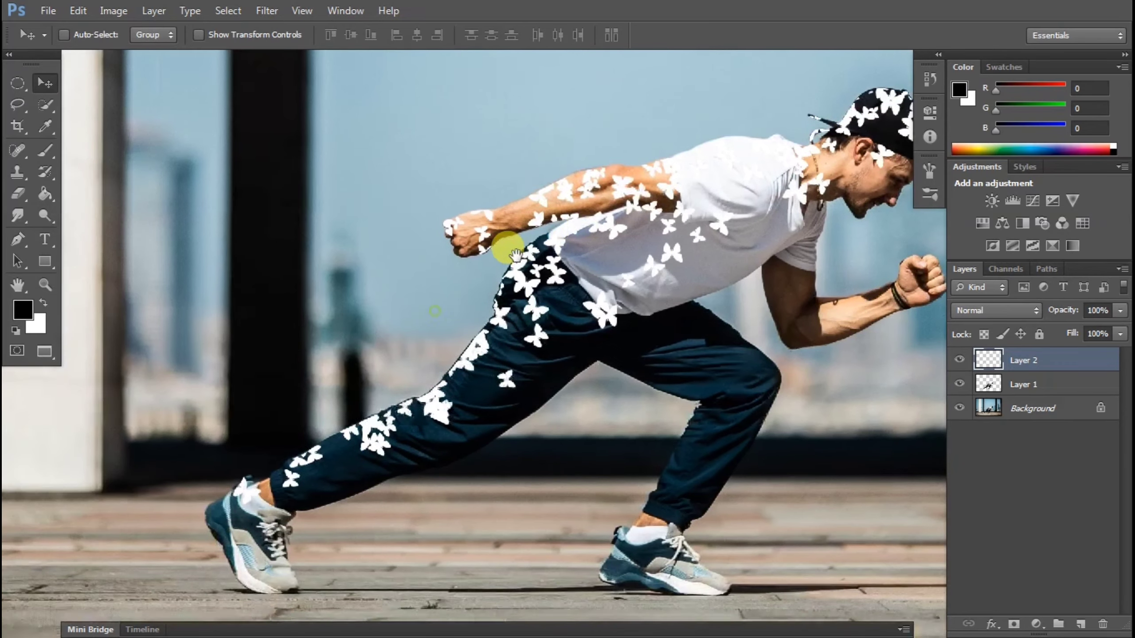
left_click_drag(603, 220, 451, 286)
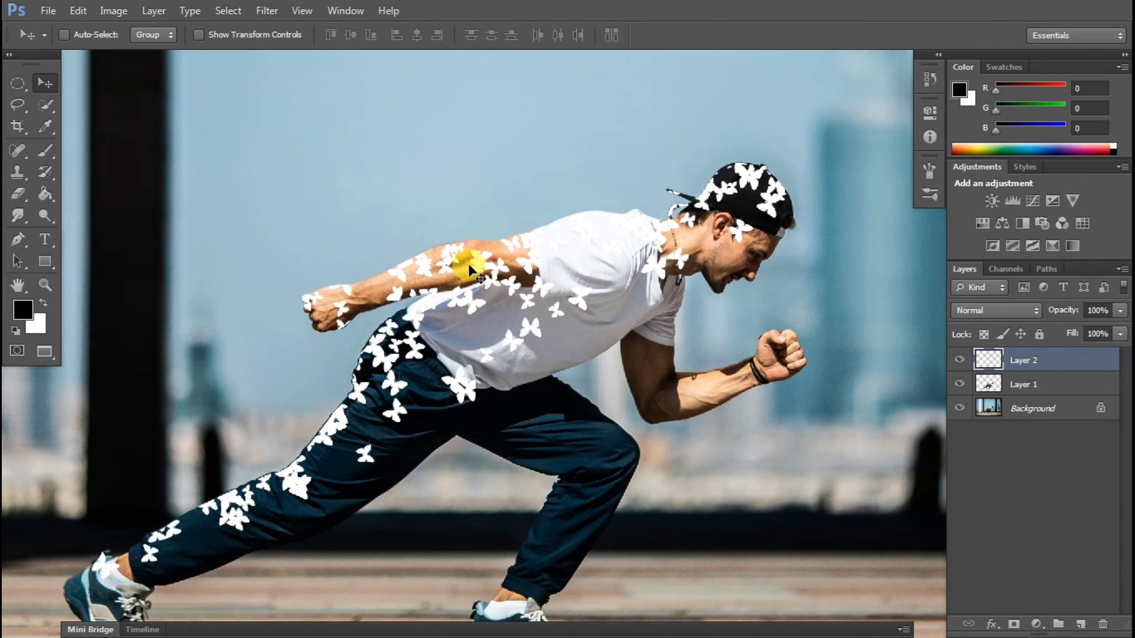
Add a new layer above Layer 2 with default settings and activate the Brush tool.
scroll(468, 264, "up", 2)
scroll(468, 264, "left", 2)
key("ctrl+shift+n")
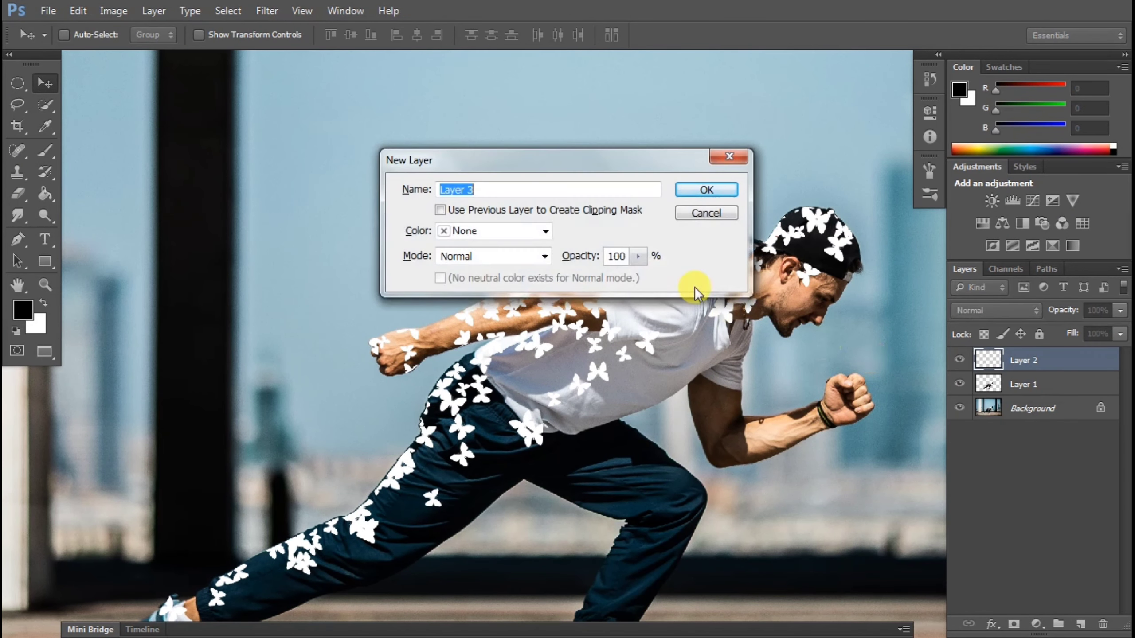
key("Return")
key("b")
Inspect the brush presets and the butterfly brush's dynamics settings.
left_click(86, 33)
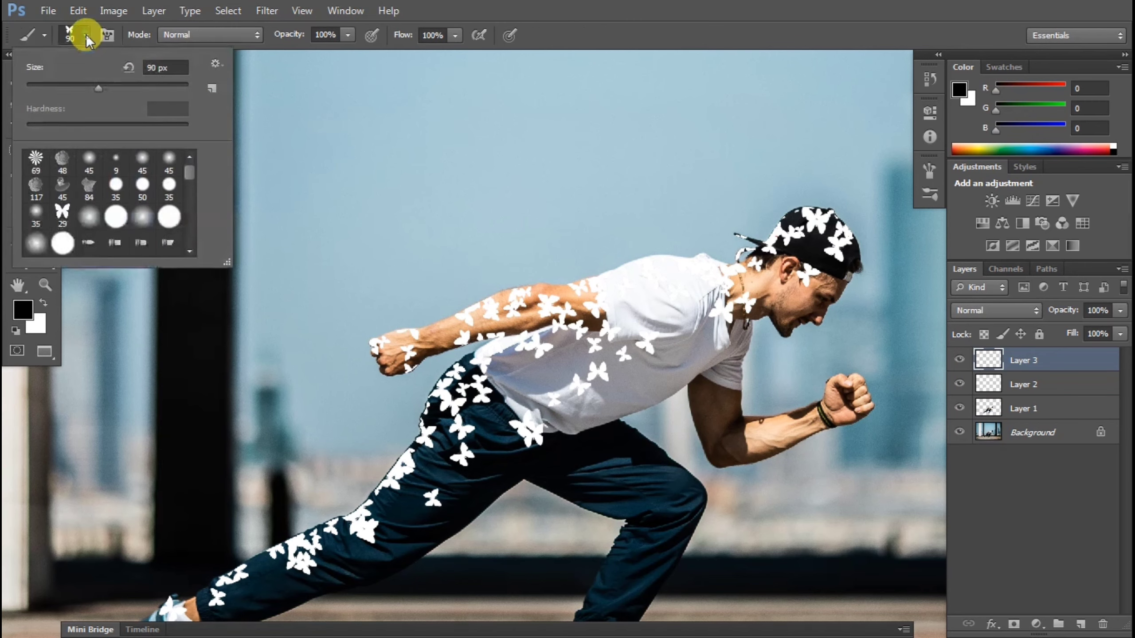
left_click(212, 63)
left_click(287, 244)
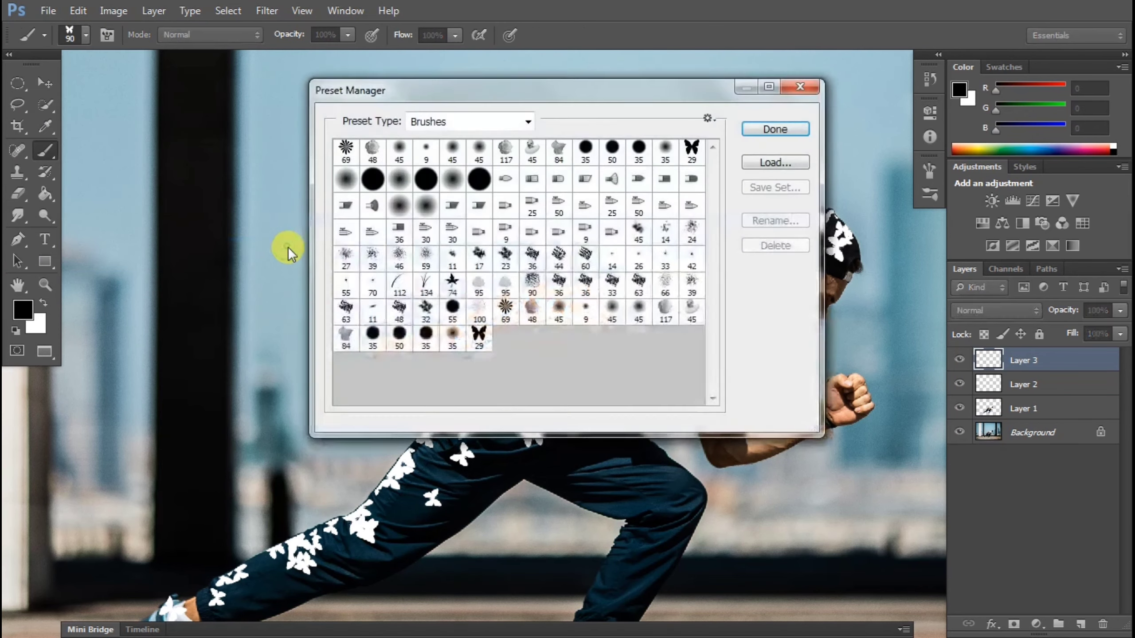
left_click(770, 129)
left_click(107, 35)
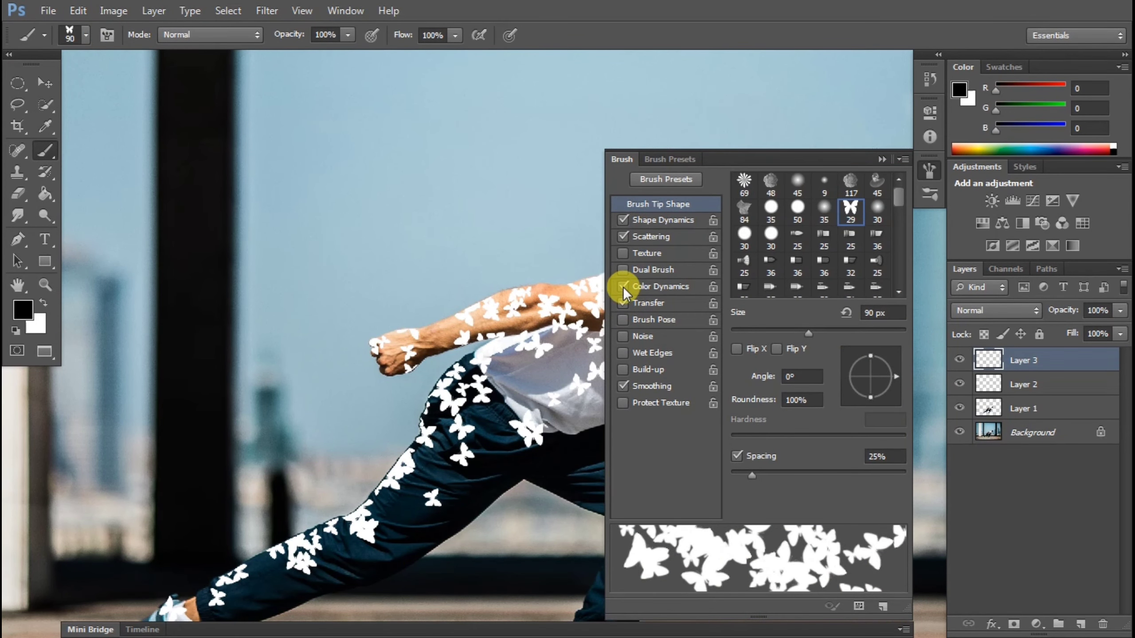
left_click(882, 159)
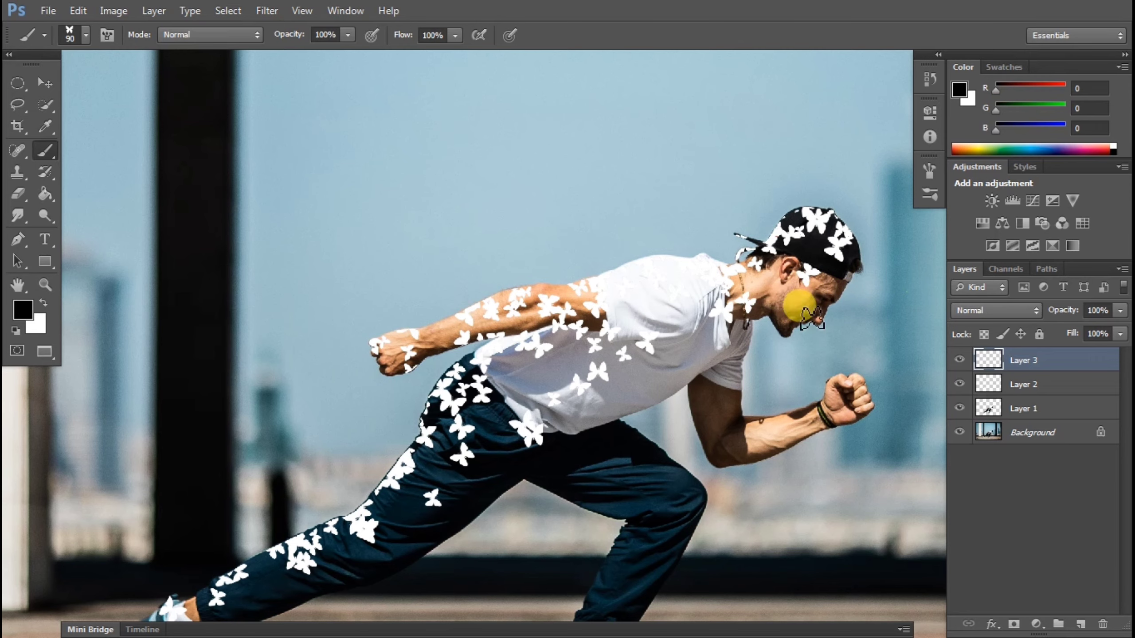
Sample the cap's black and paint butterflies flying off above and behind the cap on Layer 3.
scroll(634, 297, "up", 6)
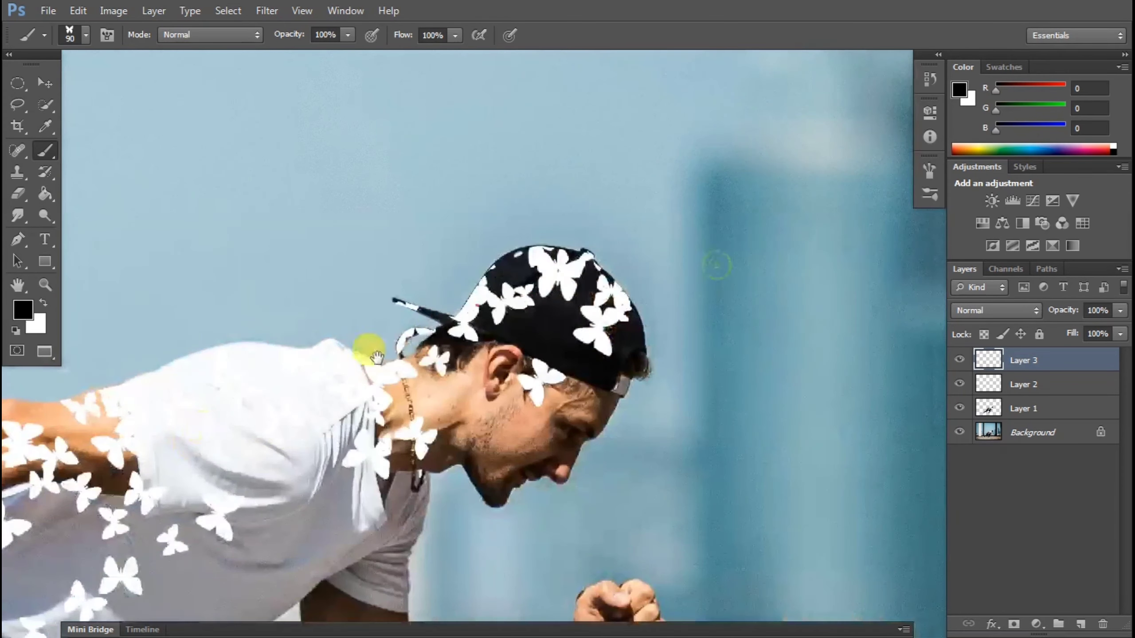
left_click(549, 309, "alt")
left_click_drag(522, 216, 424, 112)
left_click_drag(642, 246, 651, 288)
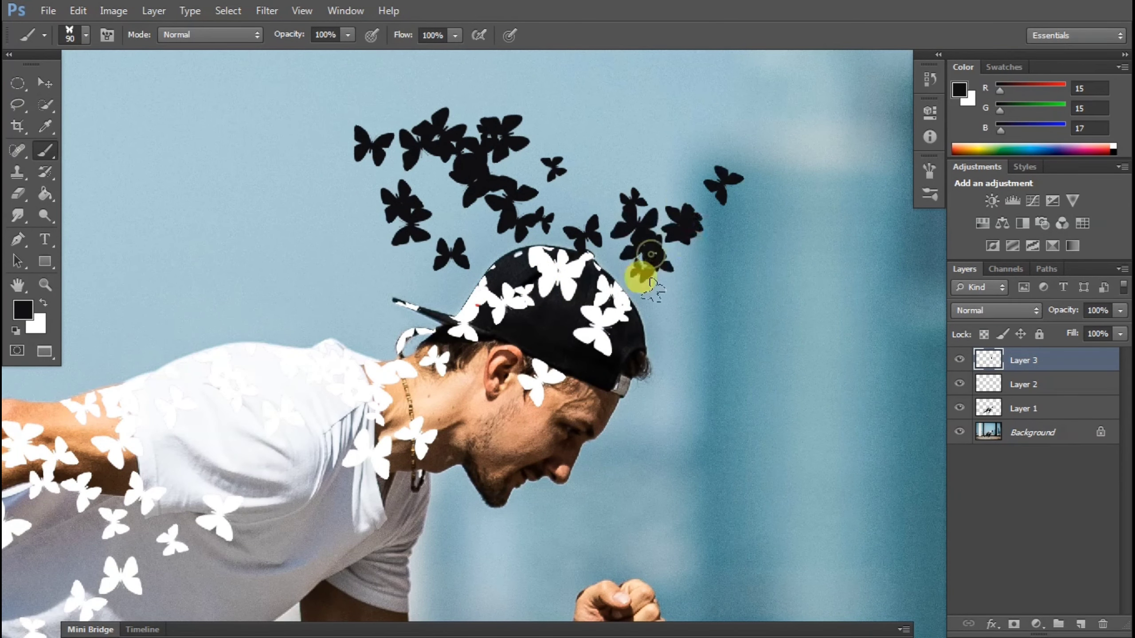
left_click_drag(527, 315, 574, 377)
left_click_drag(427, 358, 380, 308)
left_click_drag(527, 367, 507, 342)
mouse_move(474, 460)
left_mouse_down()
mouse_move(626, 411)
mouse_move(502, 286)
mouse_move(467, 275)
left_mouse_up()
Sample the peach skin tone at the neck and paint butterflies drifting back from the neck over the shoulder.
left_click(611, 395, "alt")
left_click(615, 379, "alt")
left_click_drag(604, 365, 555, 293)
left_click_drag(532, 383, 660, 427)
Sample the shirt's white and scatter butterflies into the sky above the man's back and shoulder.
left_click(561, 414, "alt")
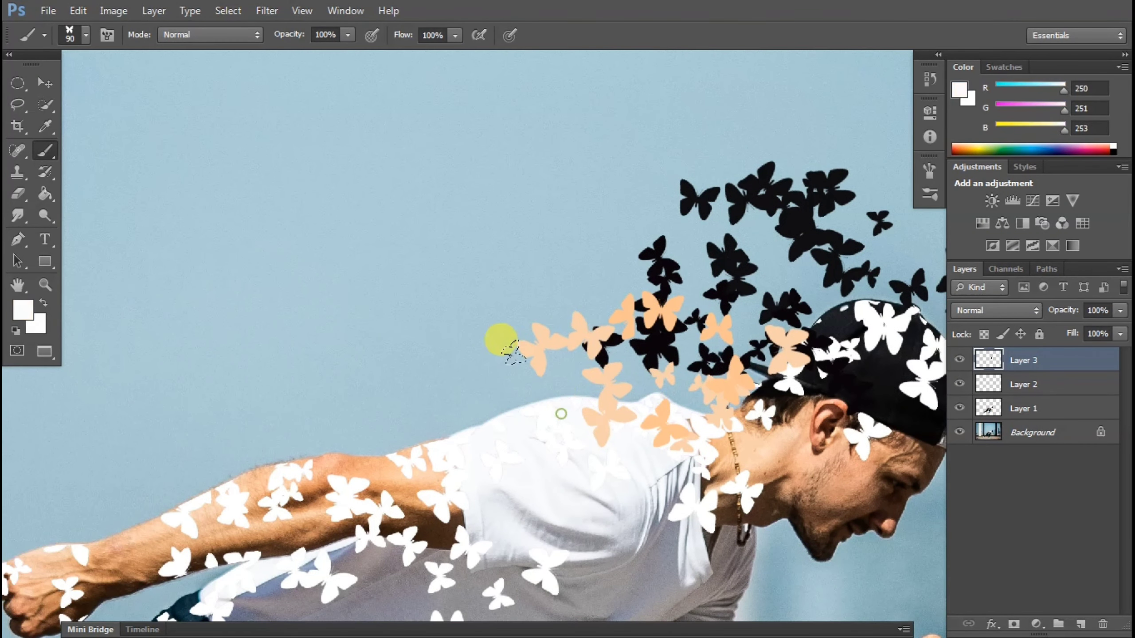
left_click_drag(492, 366, 376, 214)
left_click_drag(518, 181, 482, 127)
left_click(228, 155)
left_click(213, 250)
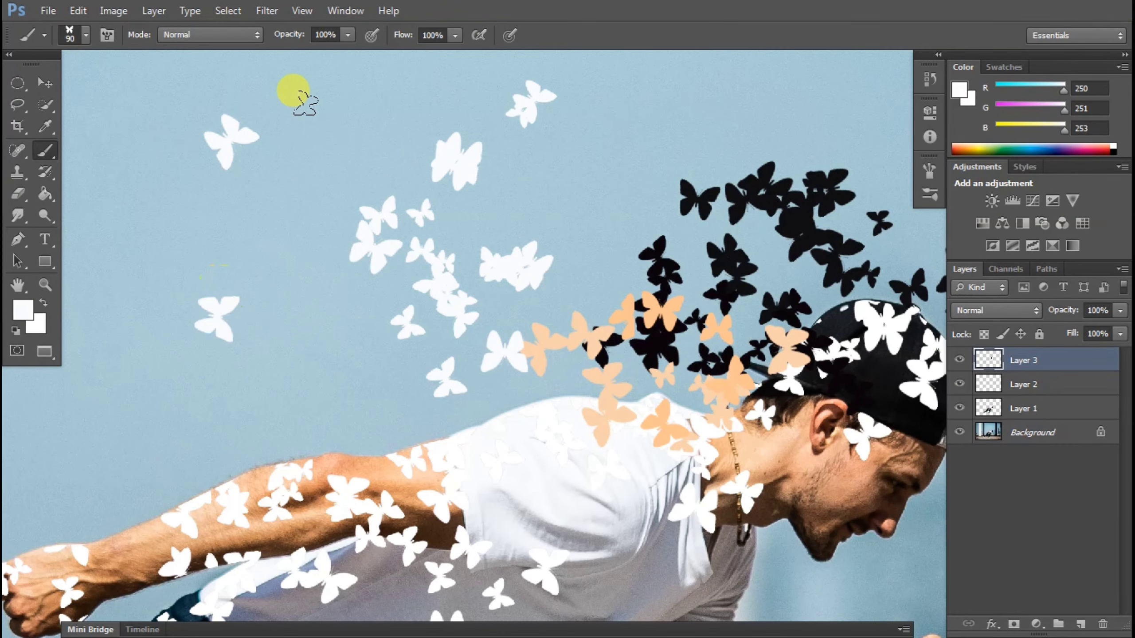
left_click(297, 143)
left_click(568, 217)
left_click(405, 403)
key("ctrl+minus")
key("ctrl+minus")
key("ctrl+plus")
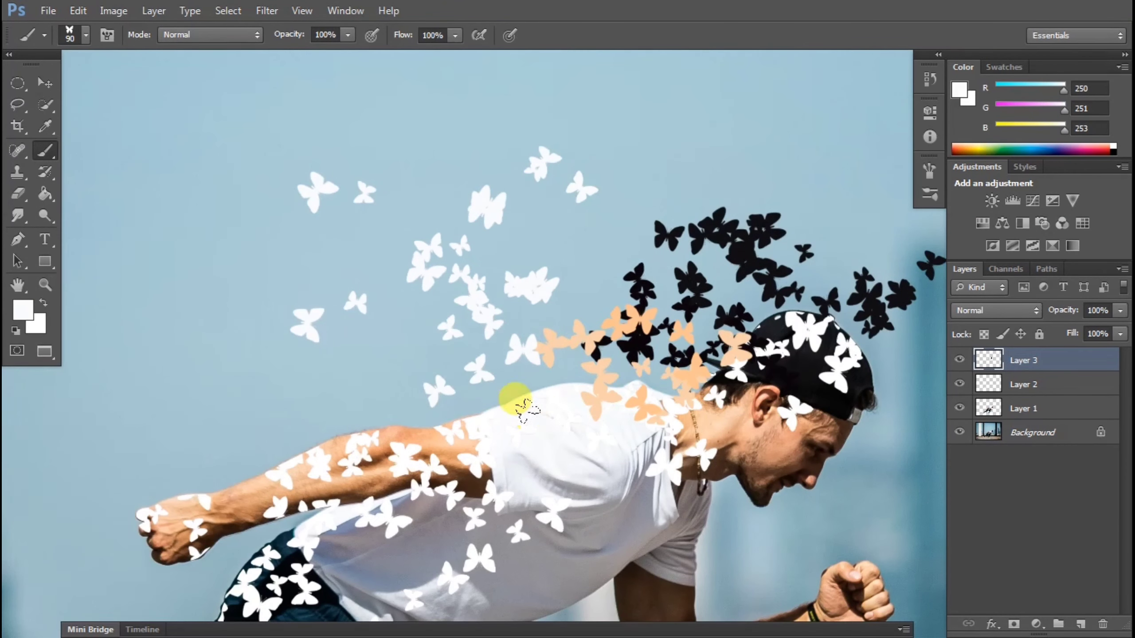
left_click_drag(545, 419, 561, 414)
Paint pale pink, peach and dark brown butterflies above the back arm in tones sampled from its skin.
left_click(466, 425, "alt")
mouse_move(398, 382)
left_mouse_down()
mouse_move(203, 263)
mouse_move(201, 330)
left_mouse_up()
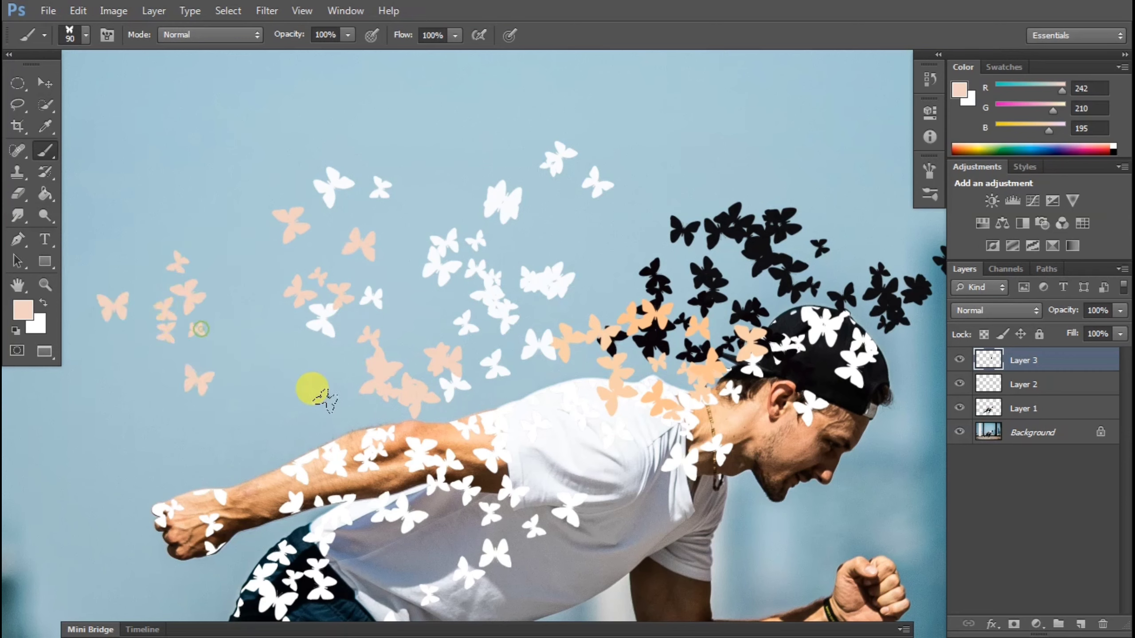
left_click(357, 440, "alt")
left_click_drag(298, 353, 322, 365)
left_click(403, 455, "alt")
mouse_move(376, 398)
left_mouse_down()
mouse_move(302, 380)
mouse_move(282, 354)
left_mouse_up()
left_click_drag(405, 326, 388, 380)
Sample light skin tones from the back forearm and paint butterflies trailing above and behind it.
left_click(308, 469, "alt")
mouse_move(271, 443)
left_mouse_down()
mouse_move(231, 402)
mouse_move(192, 384)
left_mouse_up()
left_click(348, 457, "alt")
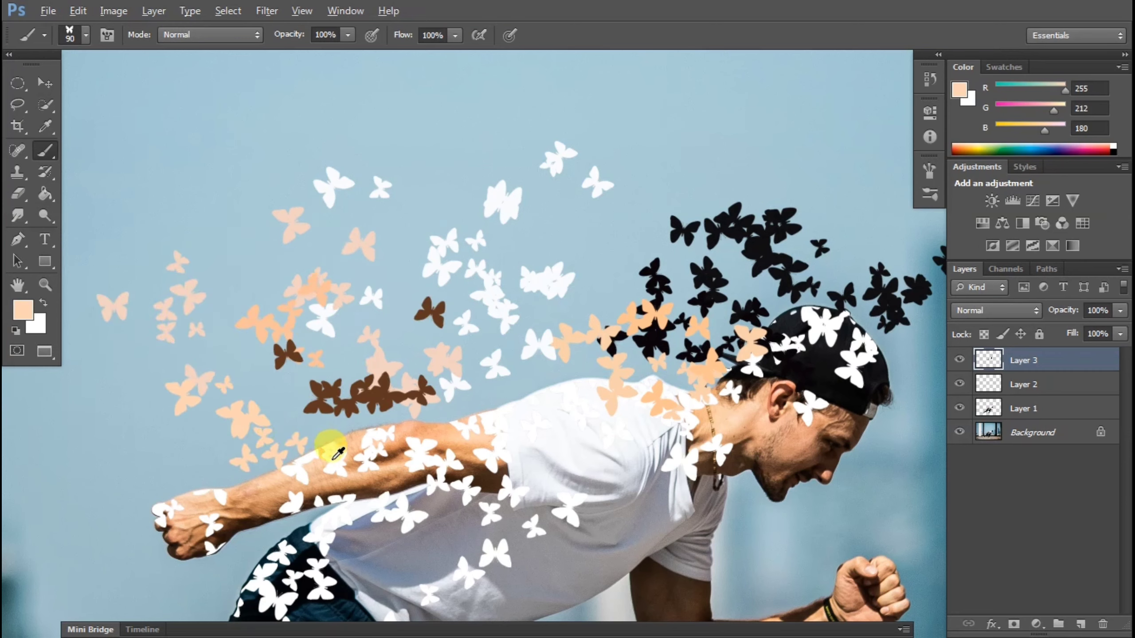
mouse_move(246, 431)
left_mouse_down()
mouse_move(347, 393)
mouse_move(234, 360)
left_mouse_up()
Sample a mid-brown skin tone from the back forearm and paint butterflies in the sky behind the fist.
left_click(339, 465, "alt")
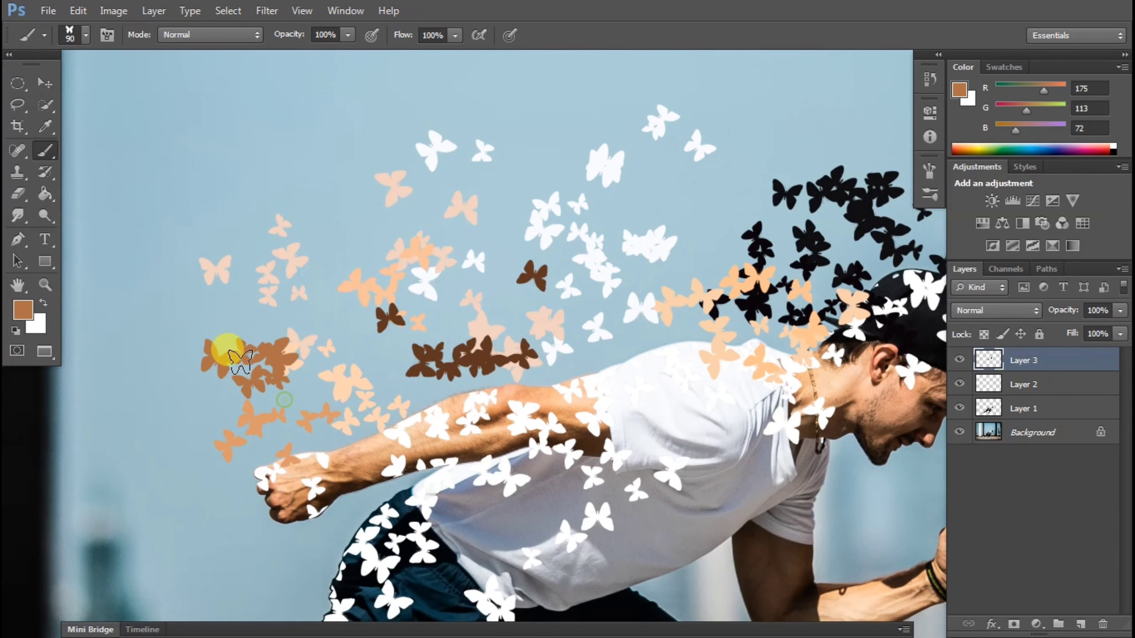
left_click_drag(368, 427, 375, 410)
key("ctrl+z")
mouse_move(233, 333)
left_mouse_down()
mouse_move(191, 307)
mouse_move(121, 299)
left_mouse_up()
left_click_drag(369, 378, 380, 293)
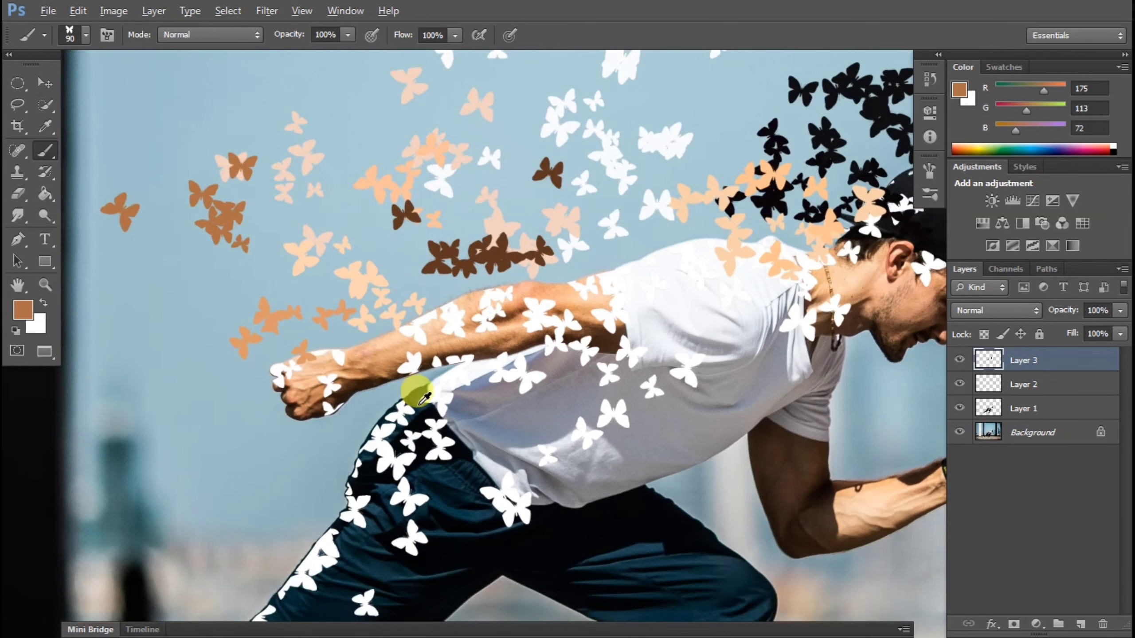
Sample the trousers' dark blue and paint butterflies behind the hip and around the rear fist, undoing unwanted strokes.
left_click(418, 403, "alt")
left_click_drag(281, 411, 188, 392)
key("ctrl+alt+z")
left_click_drag(360, 392, 134, 373)
mouse_move(333, 490)
left_mouse_down()
mouse_move(458, 419)
mouse_move(352, 376)
left_mouse_up()
key("ctrl+alt+z")
left_click(512, 418, "alt")
left_click_drag(477, 497, 484, 439)
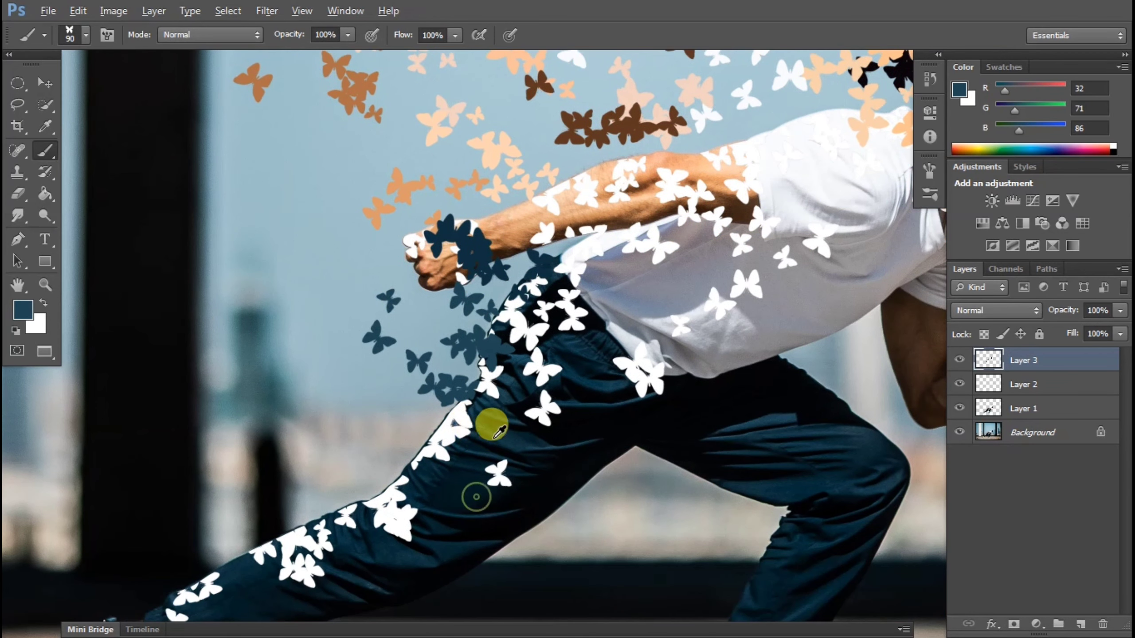
Sample darker trouser blues and paint butterflies behind the back thigh, replacing the stray upper ones with a looser scatter.
left_click(469, 427, "alt")
mouse_move(393, 403)
left_mouse_down()
mouse_move(211, 299)
mouse_move(272, 135)
left_mouse_up()
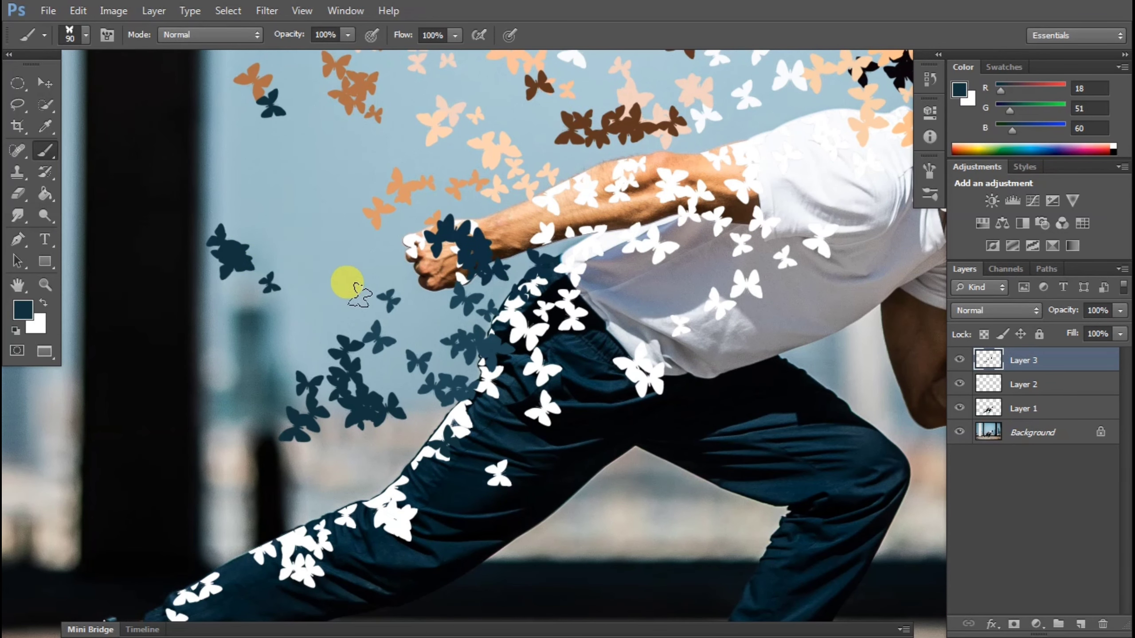
key("ctrl+alt+z")
left_click(283, 240, "alt")
mouse_move(331, 226)
left_mouse_down()
mouse_move(470, 306)
mouse_move(379, 203)
mouse_move(390, 424)
left_mouse_up()
left_click(621, 471, "alt")
left_click_drag(594, 513, 602, 379)
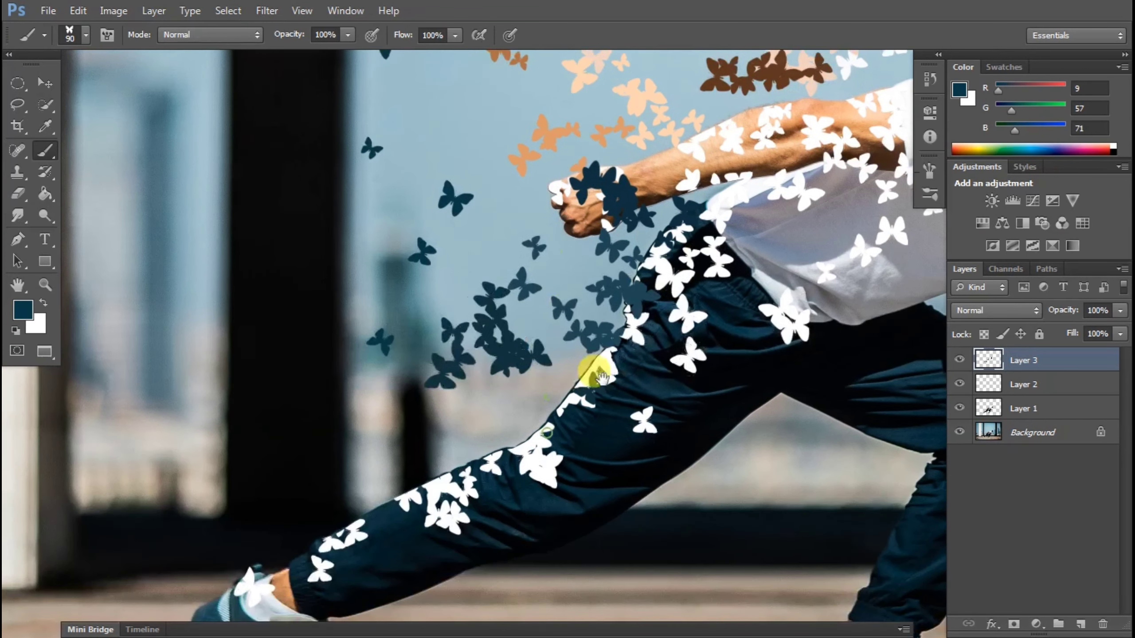
Paint near-black and blue butterflies behind the back calf and out over the dark pillar, resampling tones from the trousers.
left_click(592, 430, "alt")
mouse_move(458, 414)
left_mouse_down()
mouse_move(510, 405)
mouse_move(234, 442)
mouse_move(412, 467)
mouse_move(530, 435)
mouse_move(330, 520)
mouse_move(563, 459)
left_mouse_up()
mouse_move(423, 331)
left_mouse_down()
mouse_move(247, 246)
mouse_move(206, 267)
left_mouse_up()
left_click(638, 309, "alt")
mouse_move(639, 308)
left_mouse_down()
mouse_move(433, 246)
mouse_move(322, 251)
mouse_move(533, 318)
left_mouse_up()
mouse_move(573, 494)
left_mouse_down()
mouse_move(502, 223)
mouse_move(476, 337)
mouse_move(869, 368)
left_mouse_up()
left_click(882, 371, "alt")
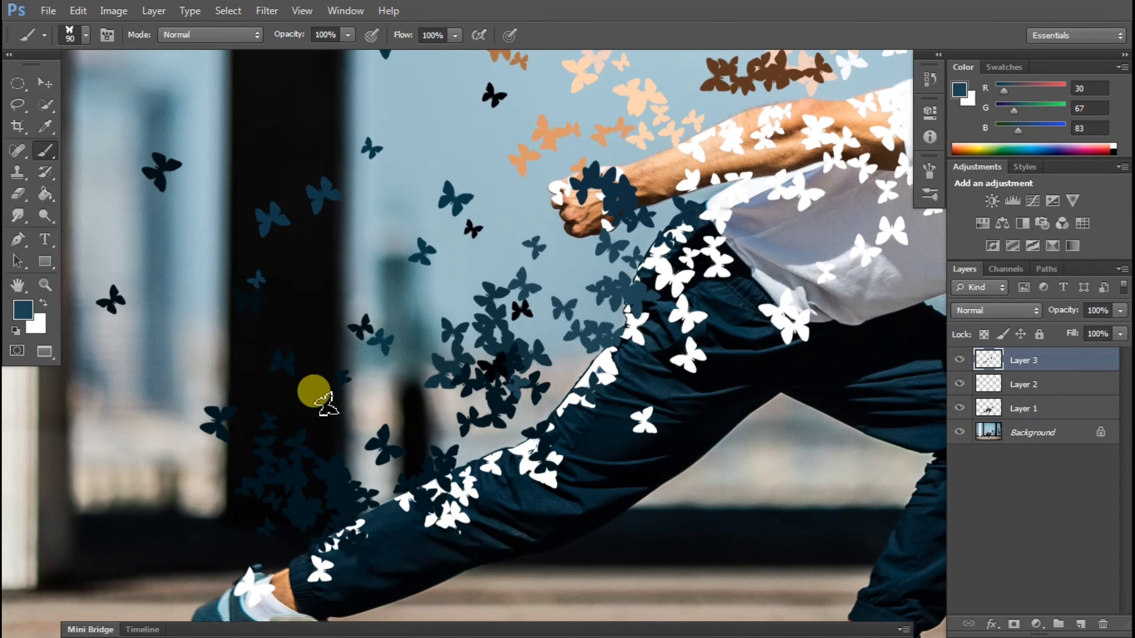